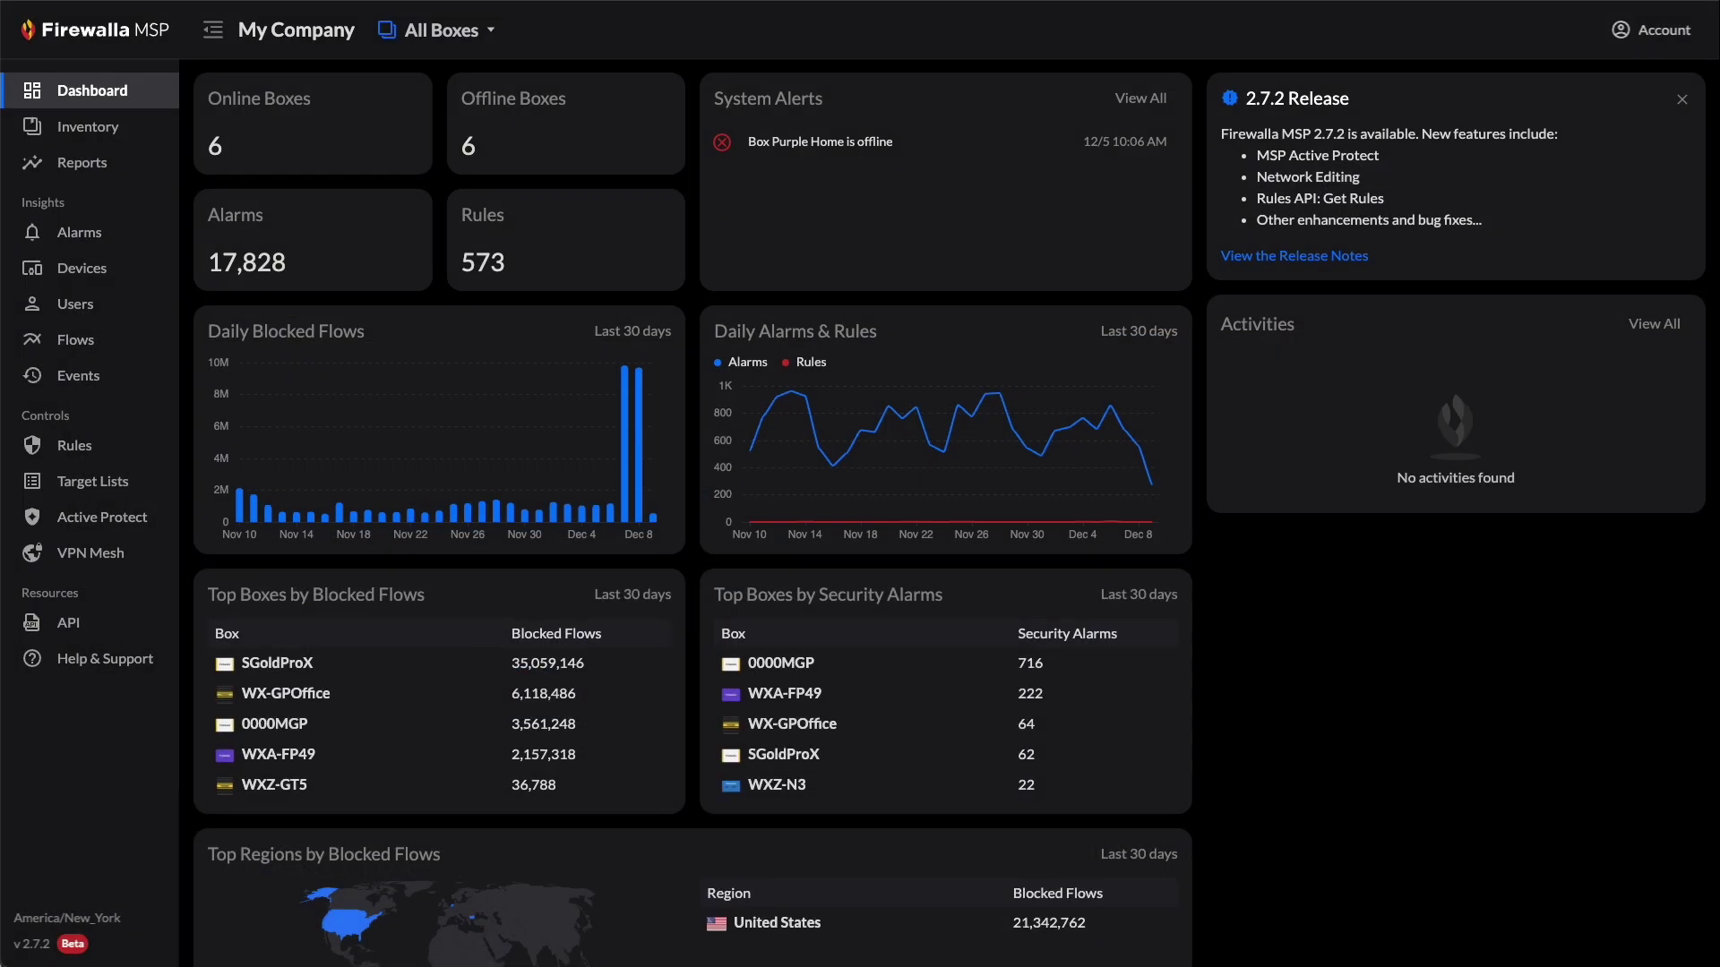
# On the Active Protect overview, add the PSE07 box to Alarm Optimizer's Apply To list
pyautogui.click(92, 514)
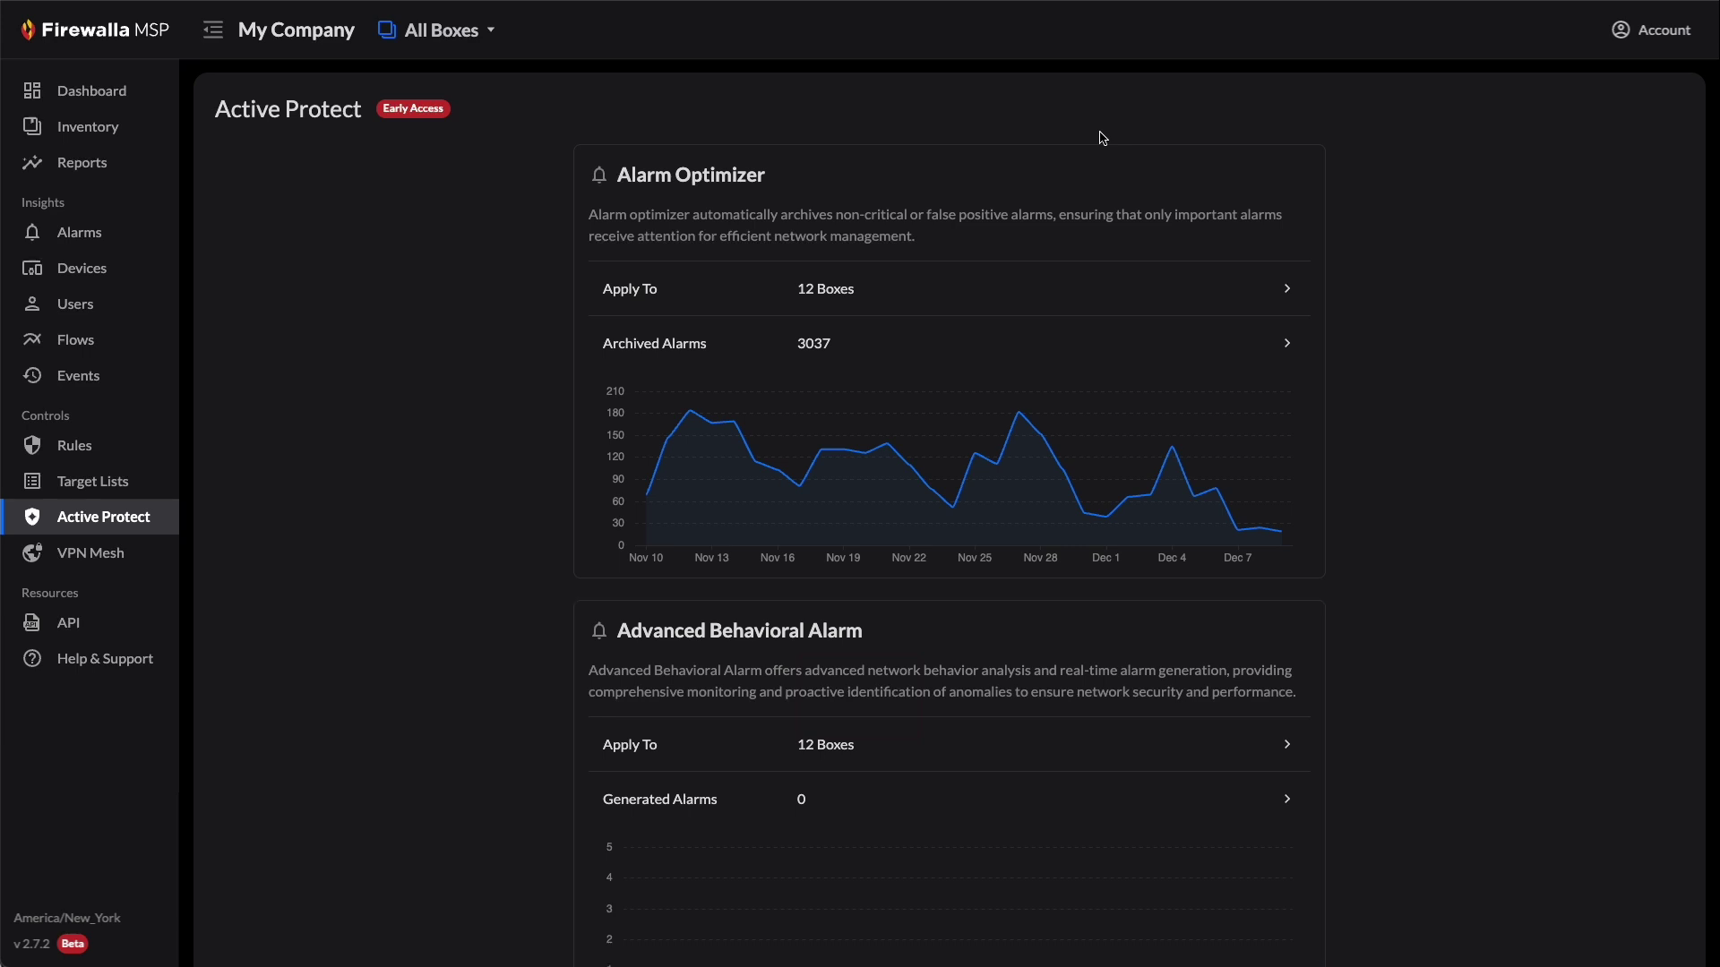
pyautogui.click(971, 281)
pyautogui.click(625, 489)
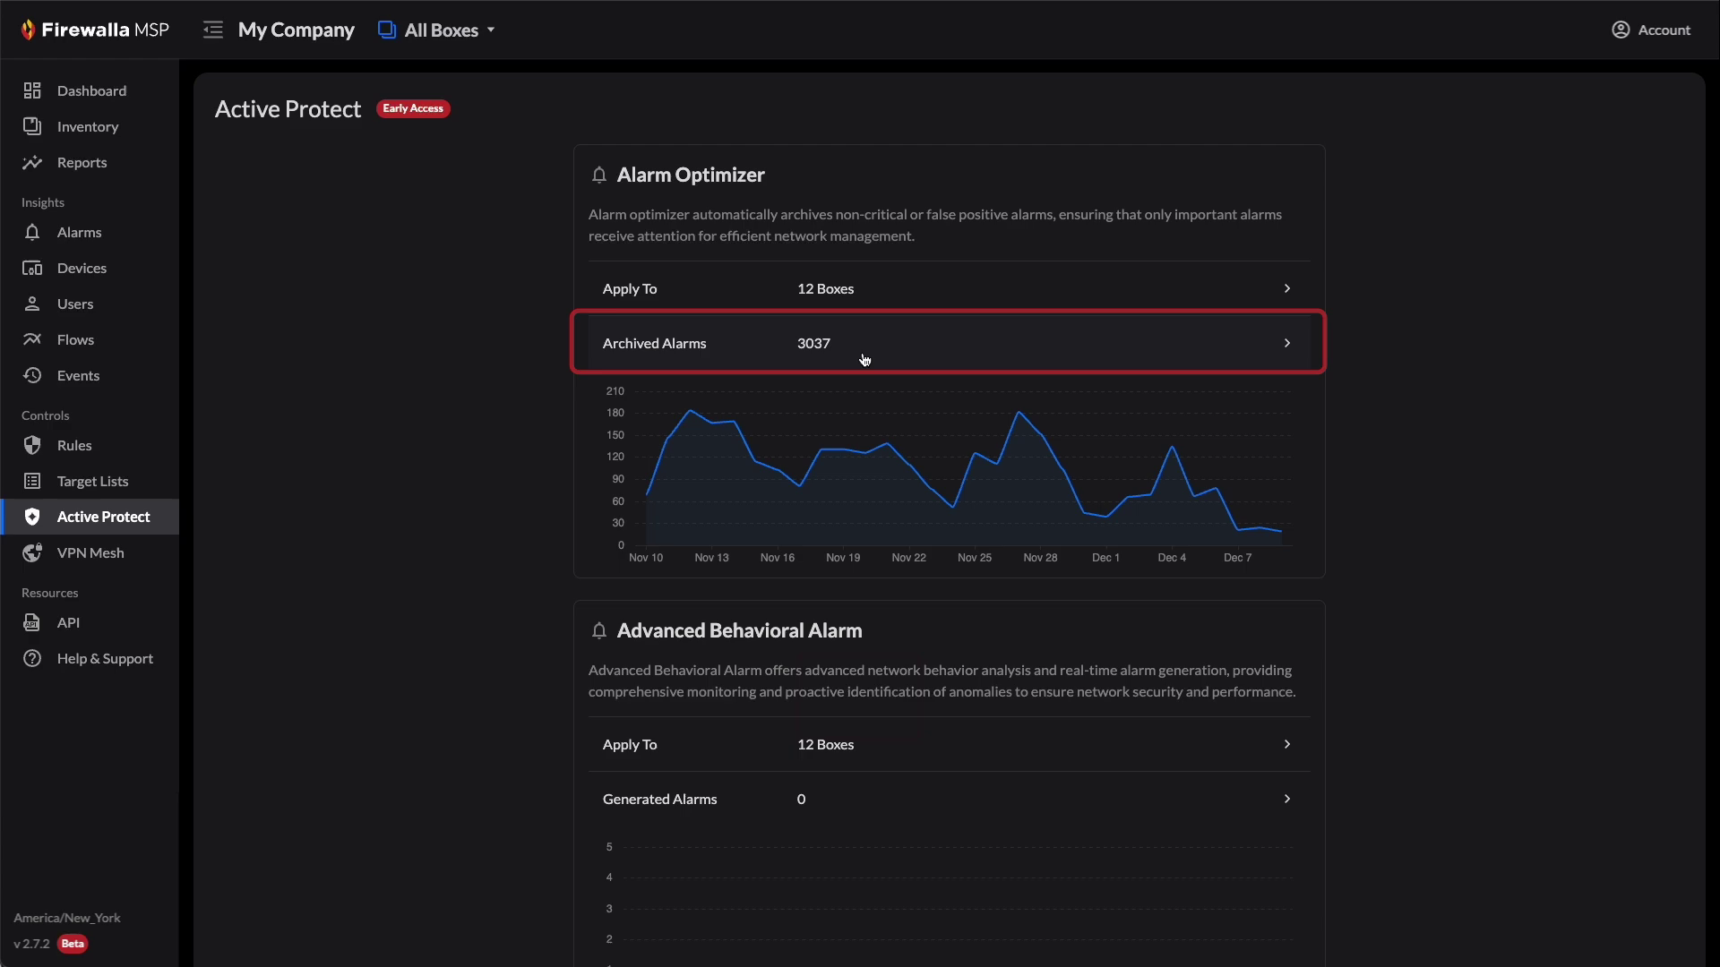
# Open the archived Ring Abnormal Upload alarm and scroll through its Active Protect Analysis charts
pyautogui.click(866, 361)
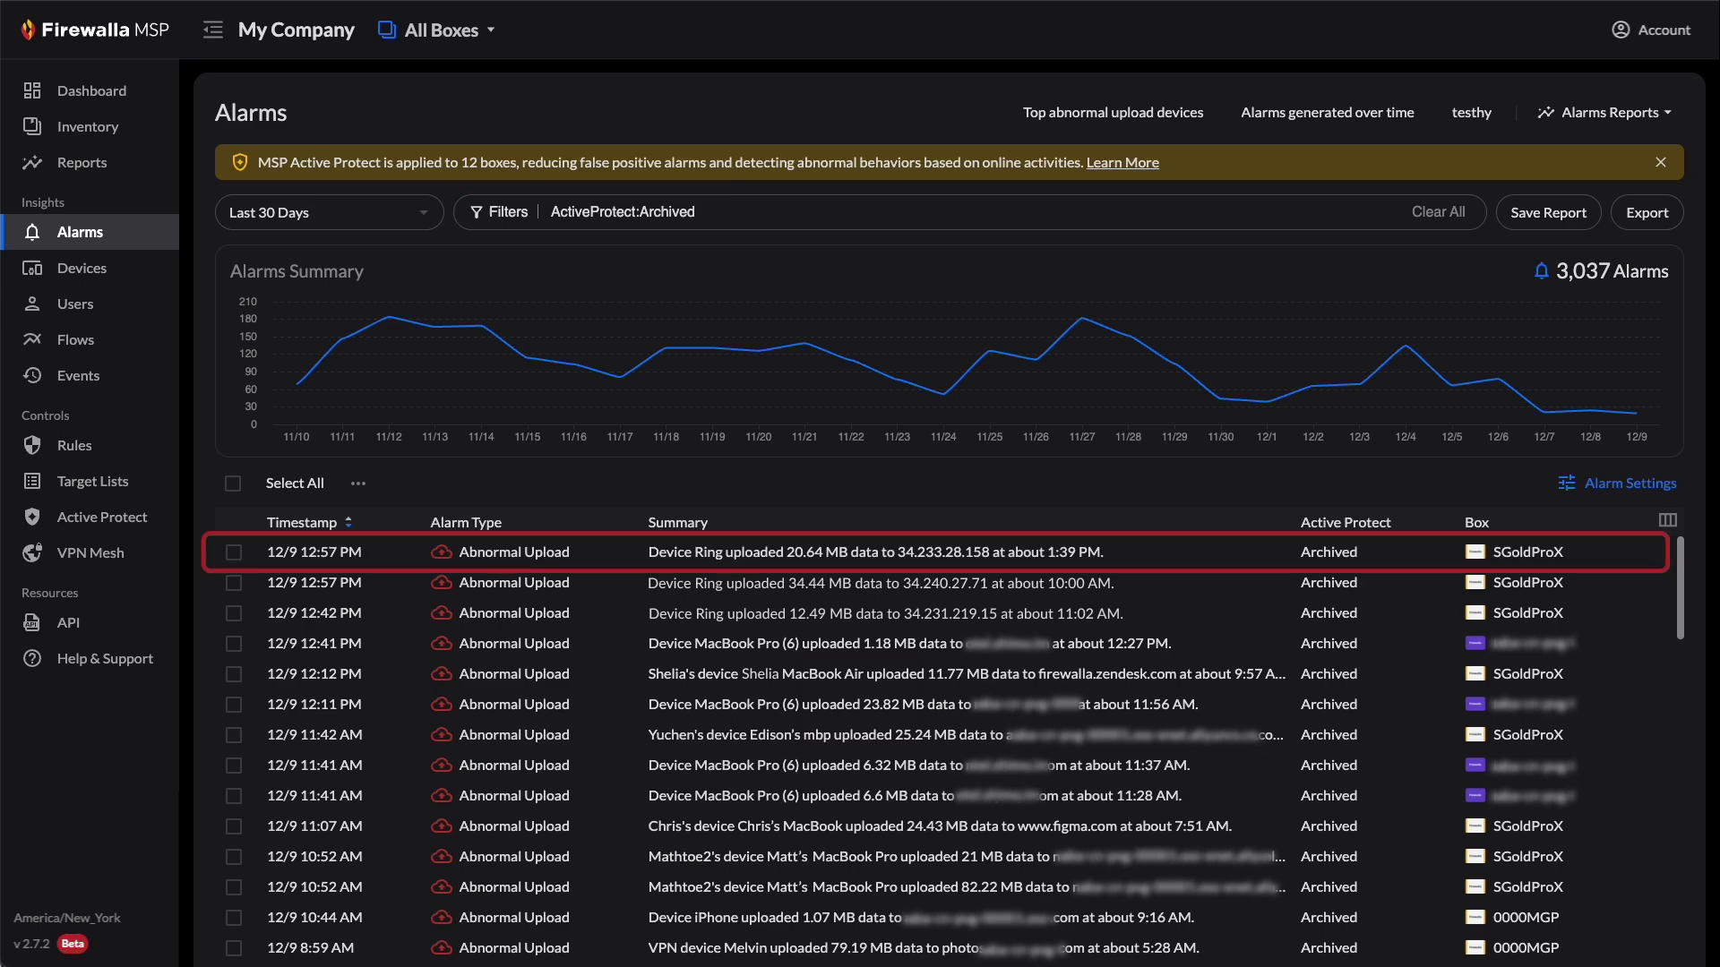
pyautogui.click(944, 552)
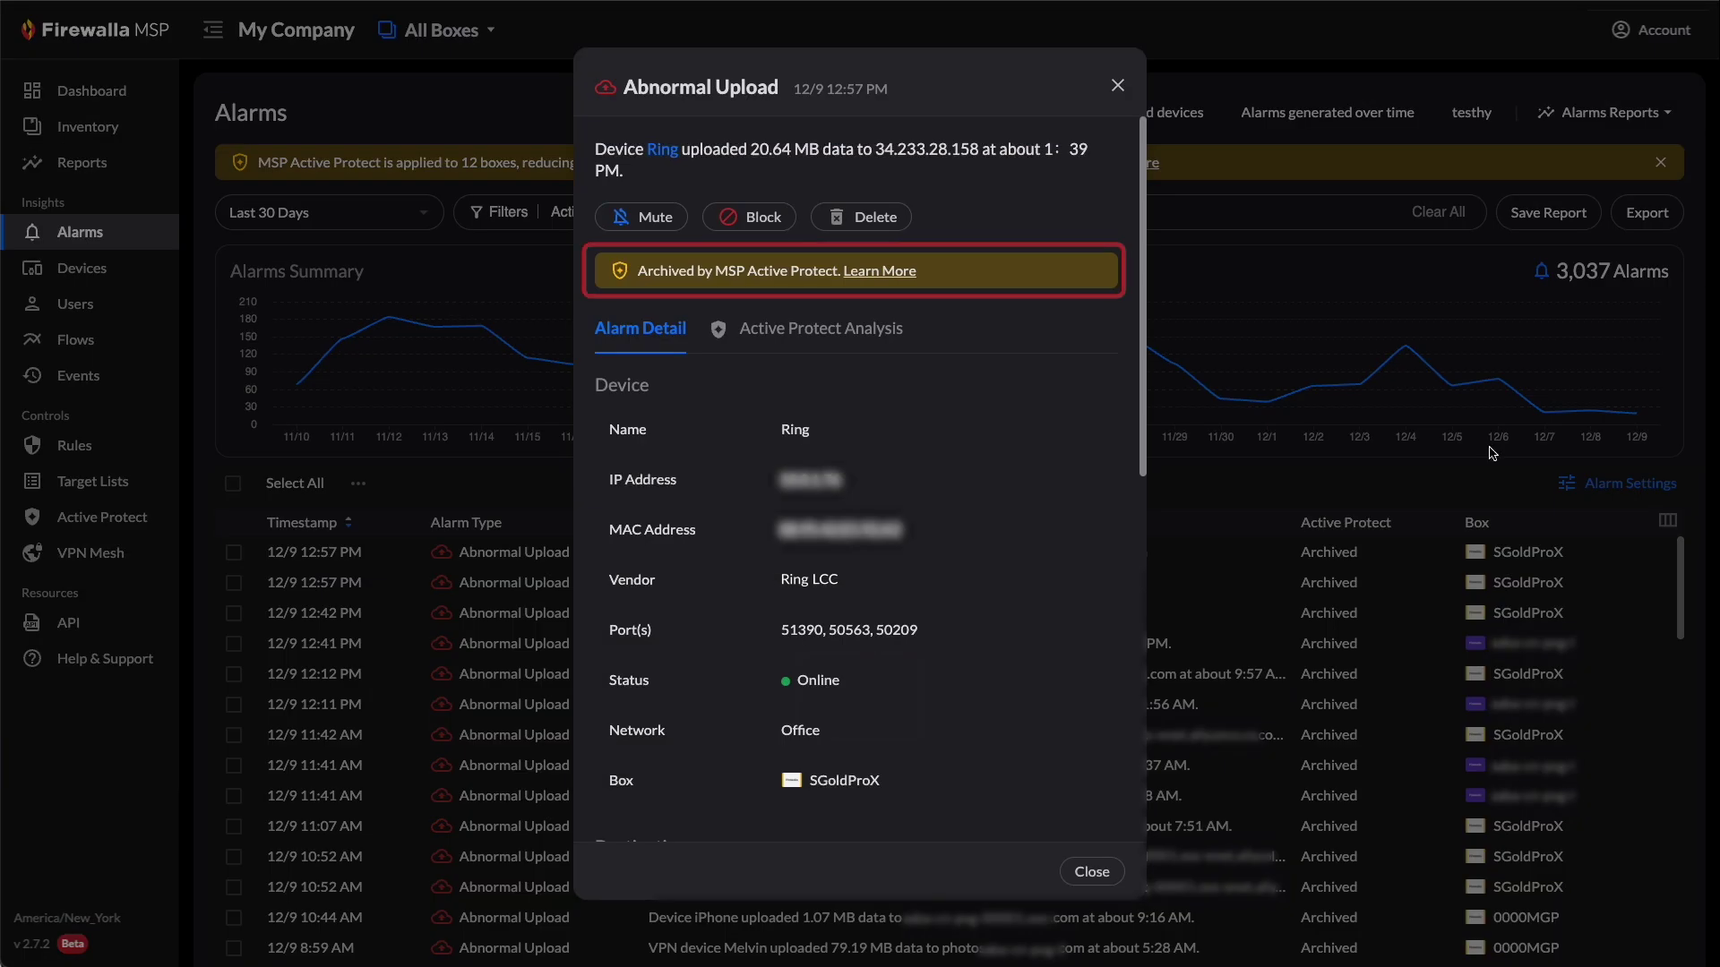
pyautogui.click(832, 332)
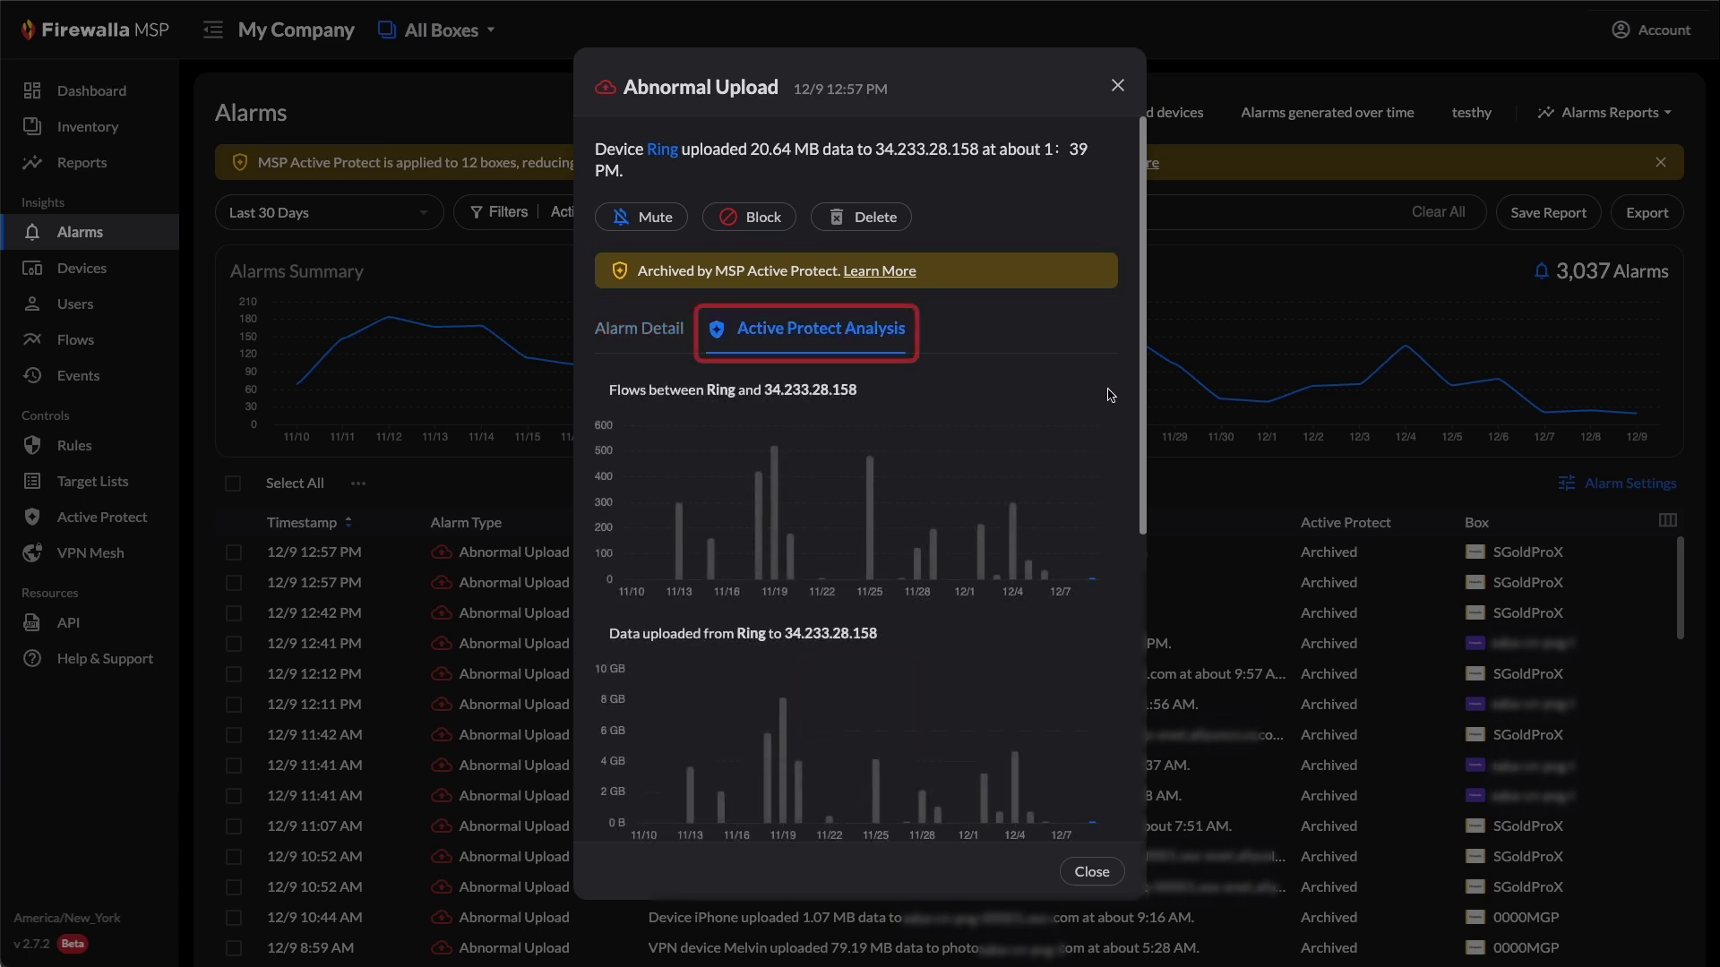
pyautogui.scroll(-3, 1110, 395)
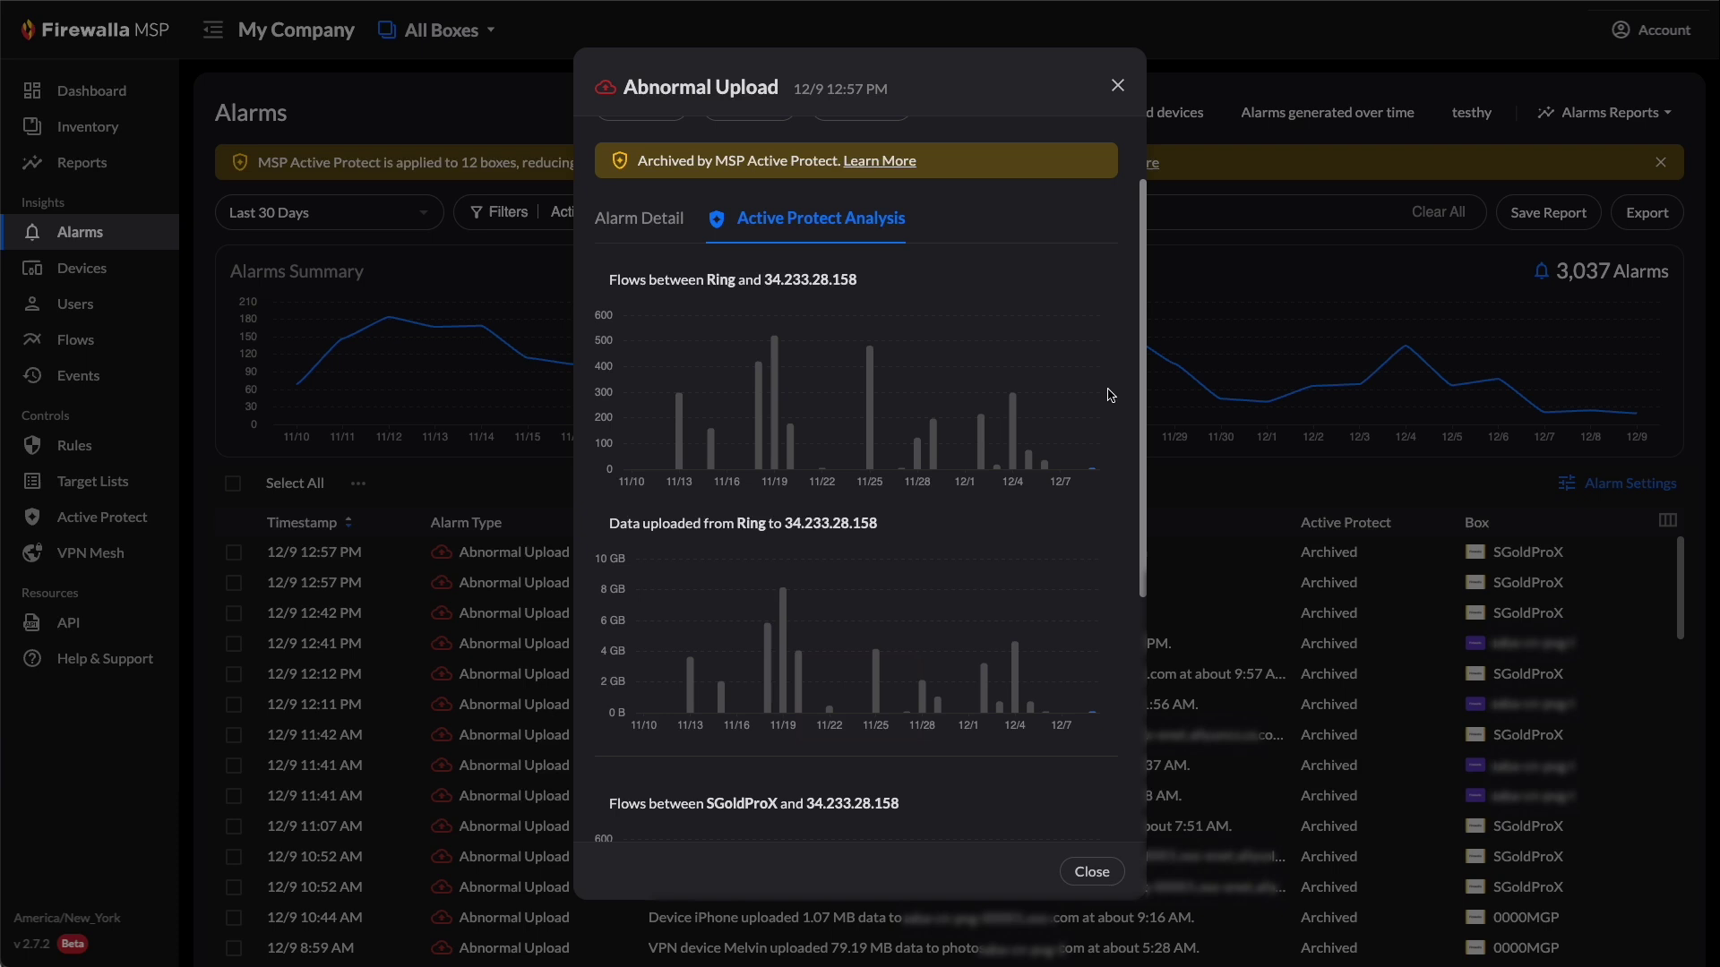
pyautogui.scroll(-2, 1111, 395)
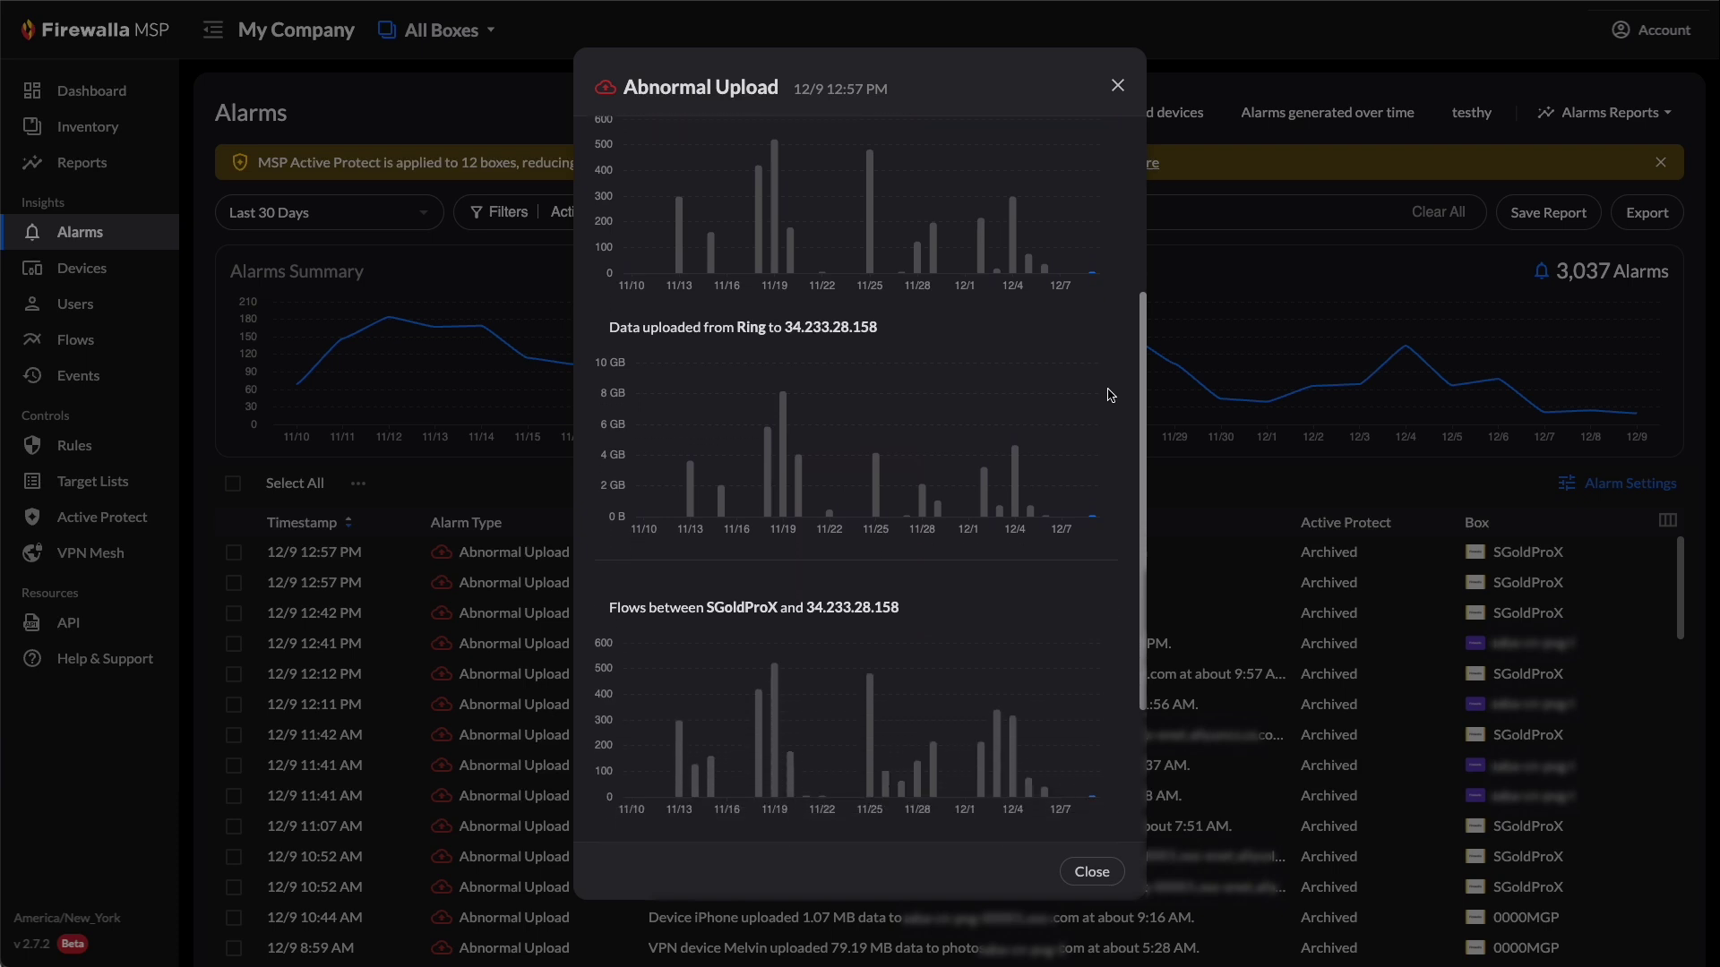
pyautogui.scroll(-3, 1111, 395)
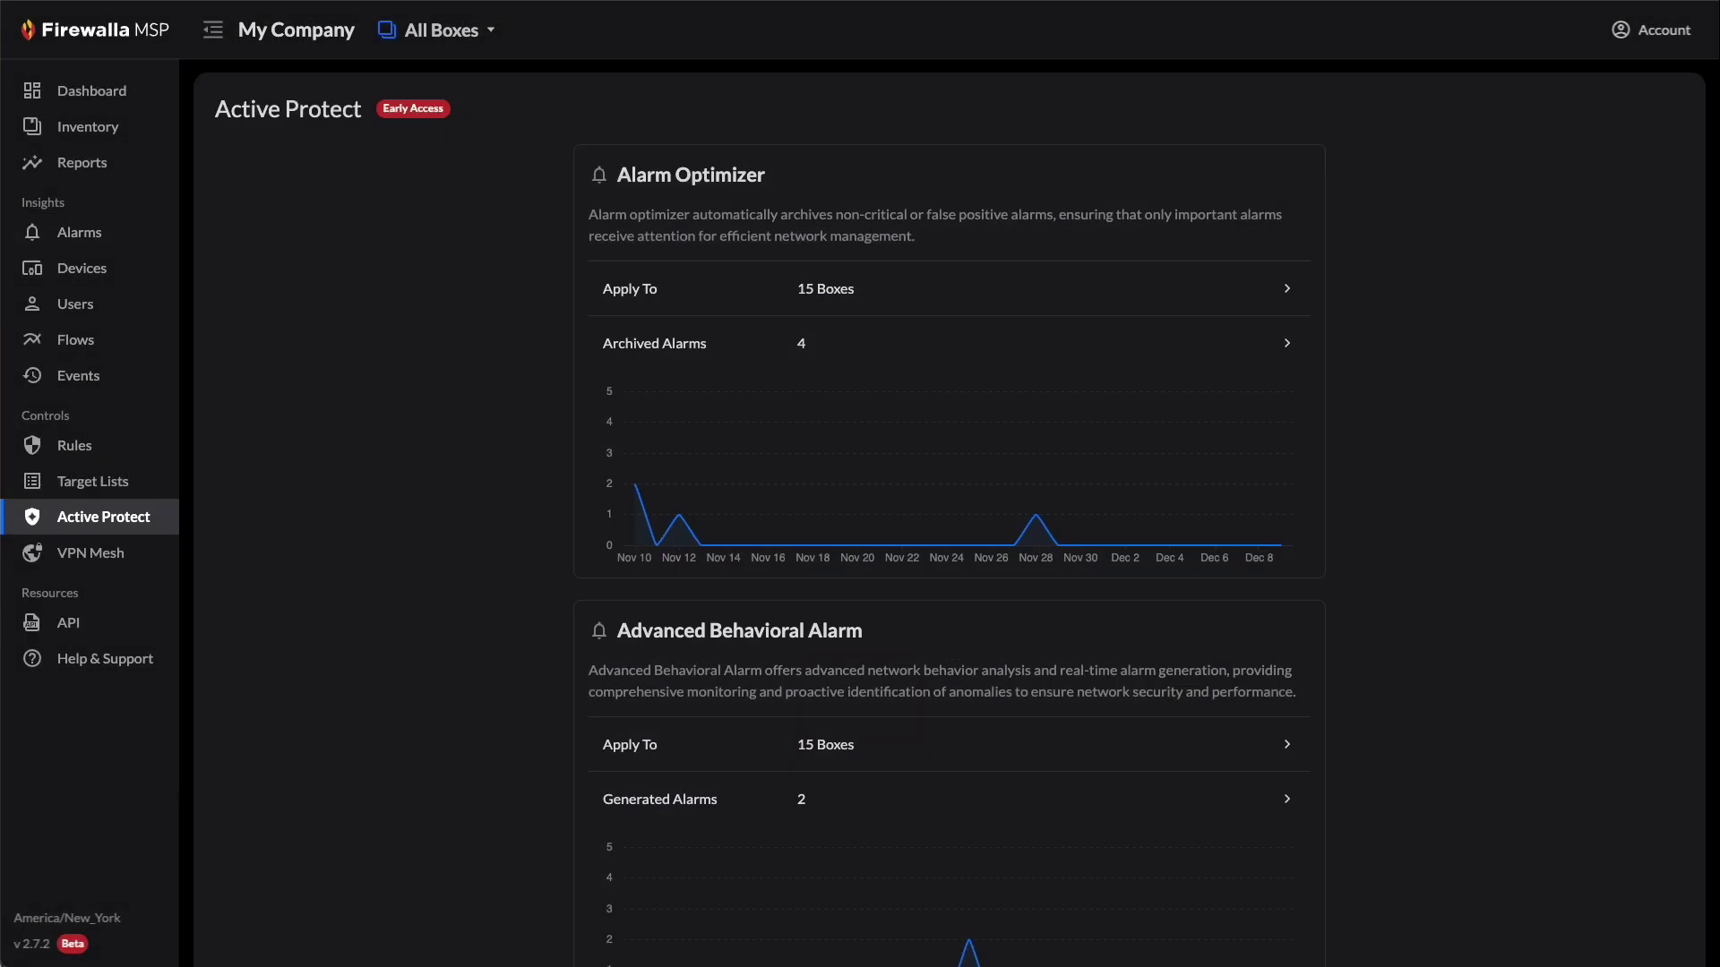
# Show the filtered list of alarms generated by Advanced Behavioral Alarm
pyautogui.scroll(-2, 466, 759)
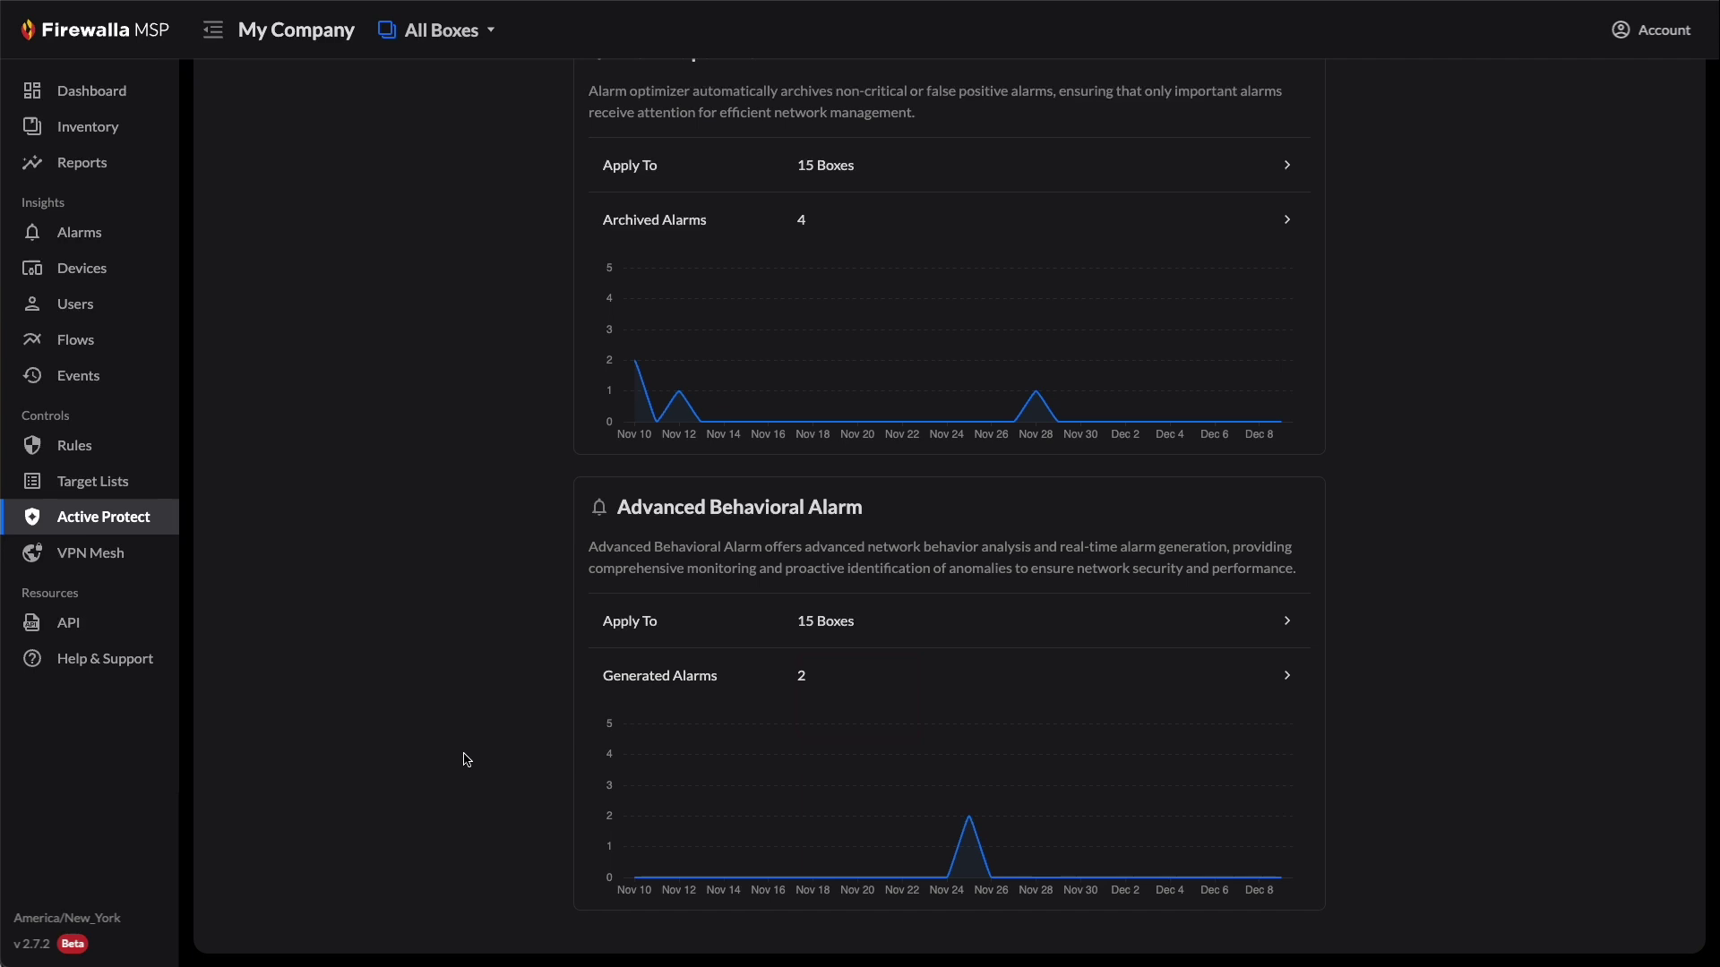
pyautogui.click(961, 687)
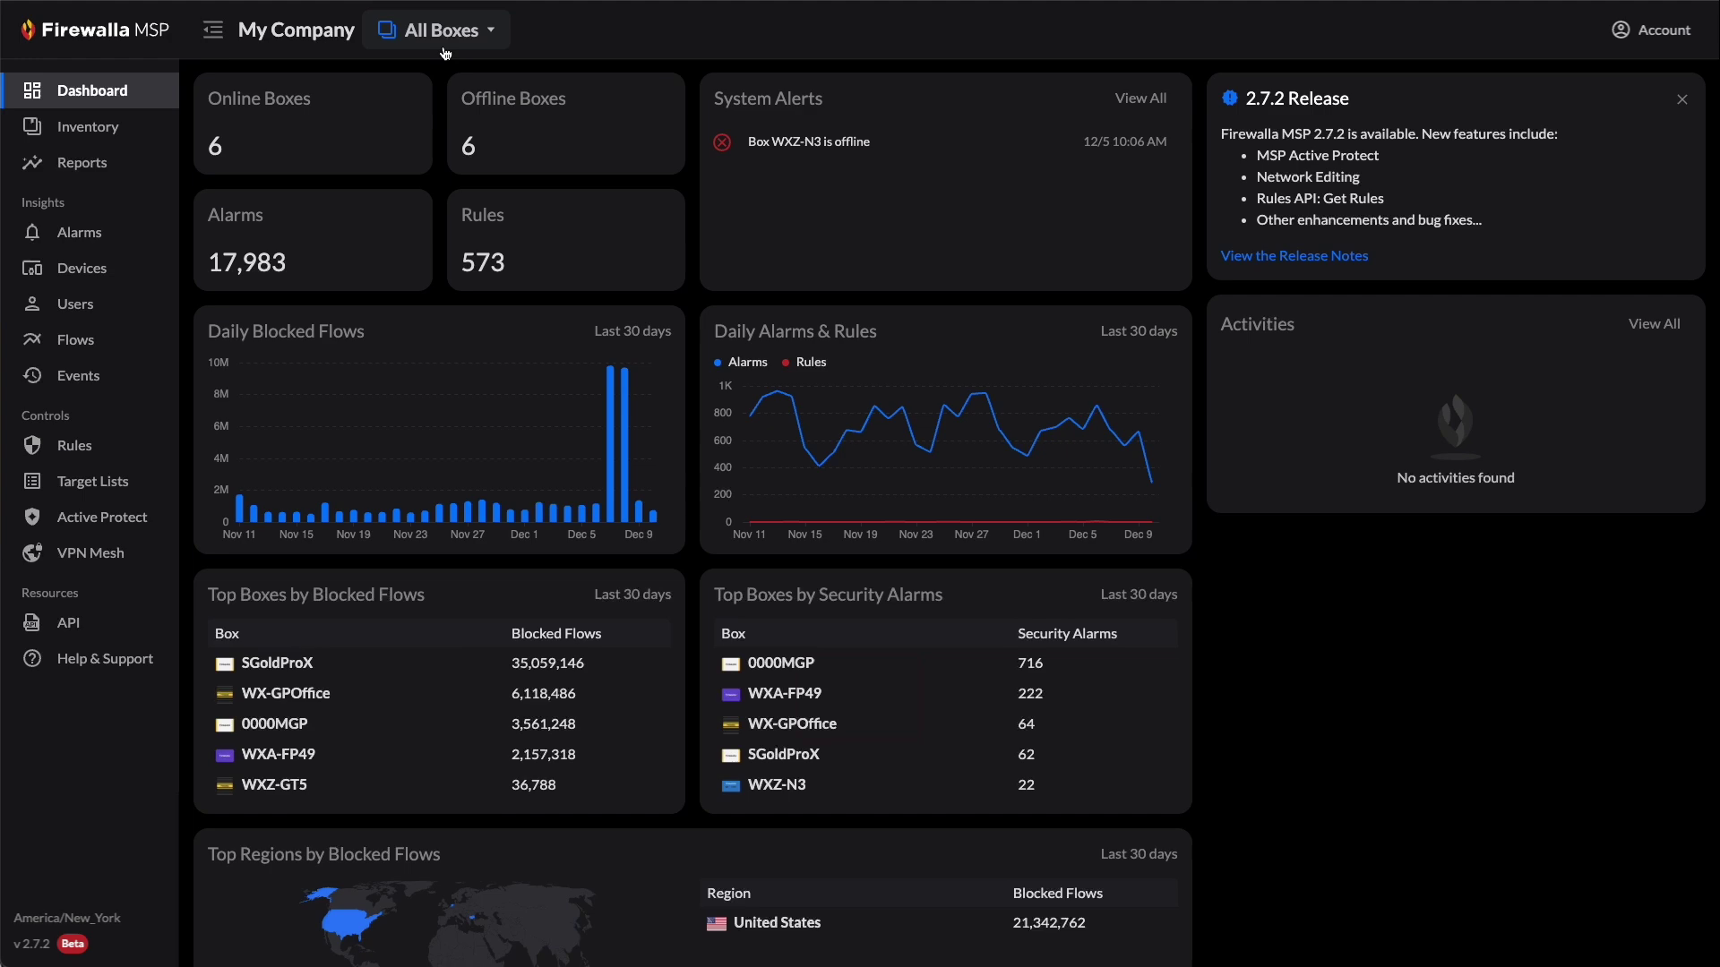
# Switch to the 0000MGP box and show its Network Manager LAN list
pyautogui.click(477, 36)
pyautogui.scroll(-1, 467, 187)
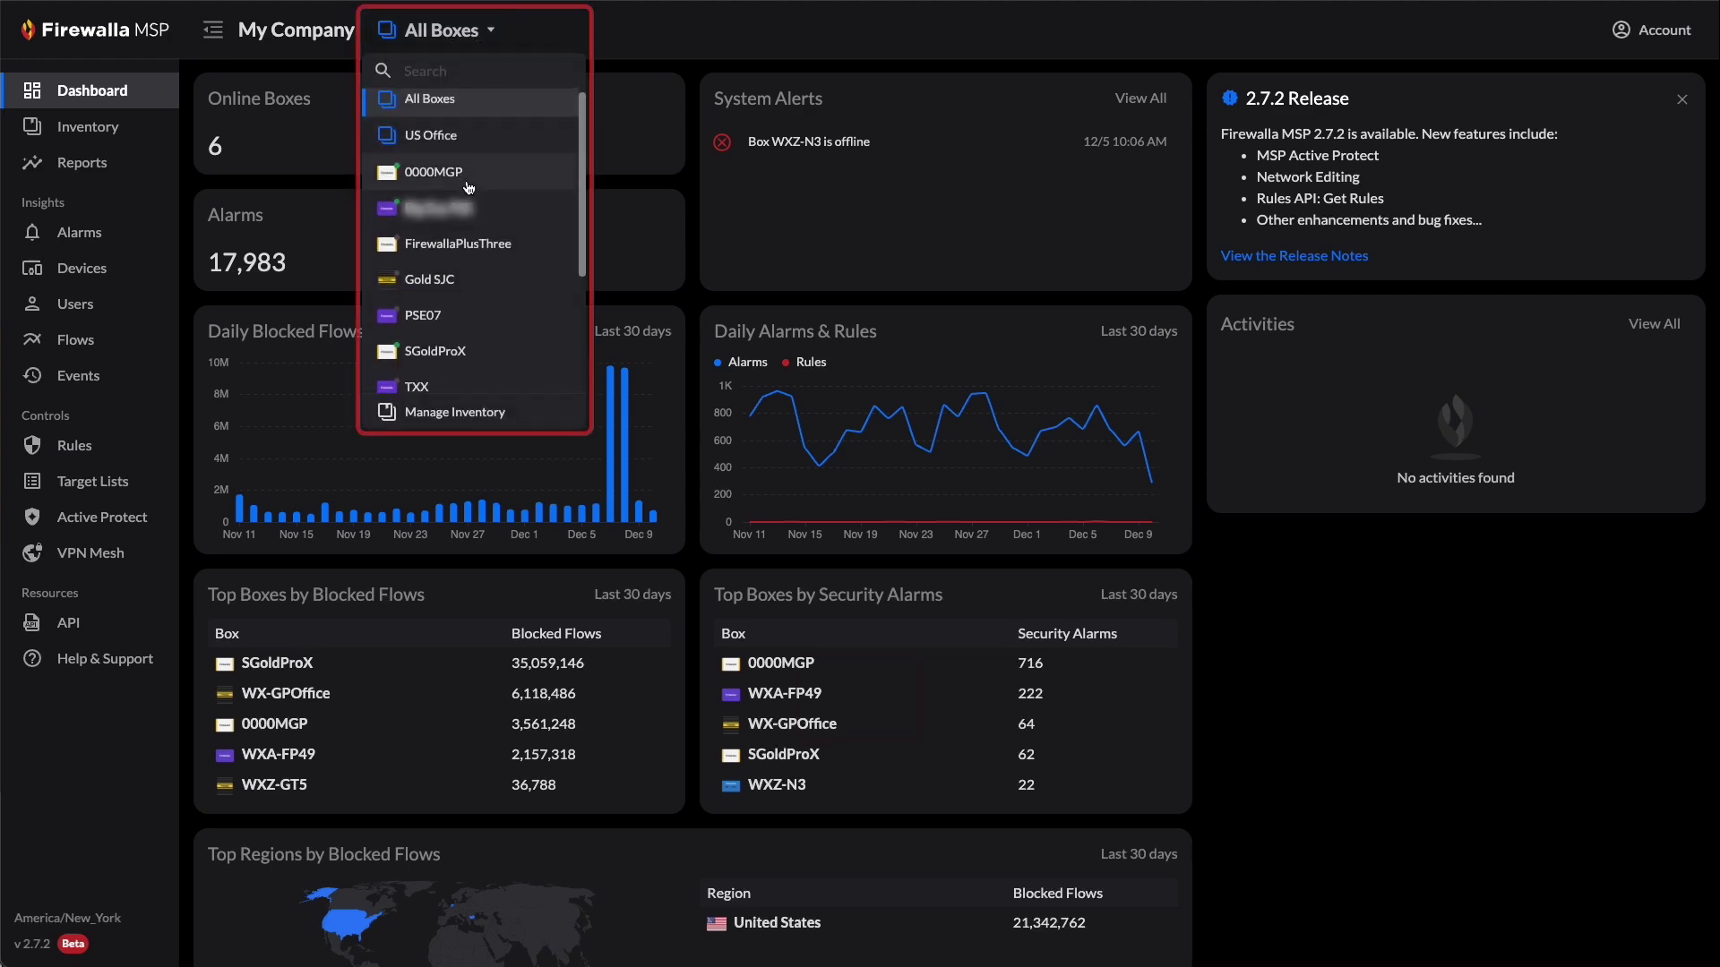
pyautogui.click(468, 173)
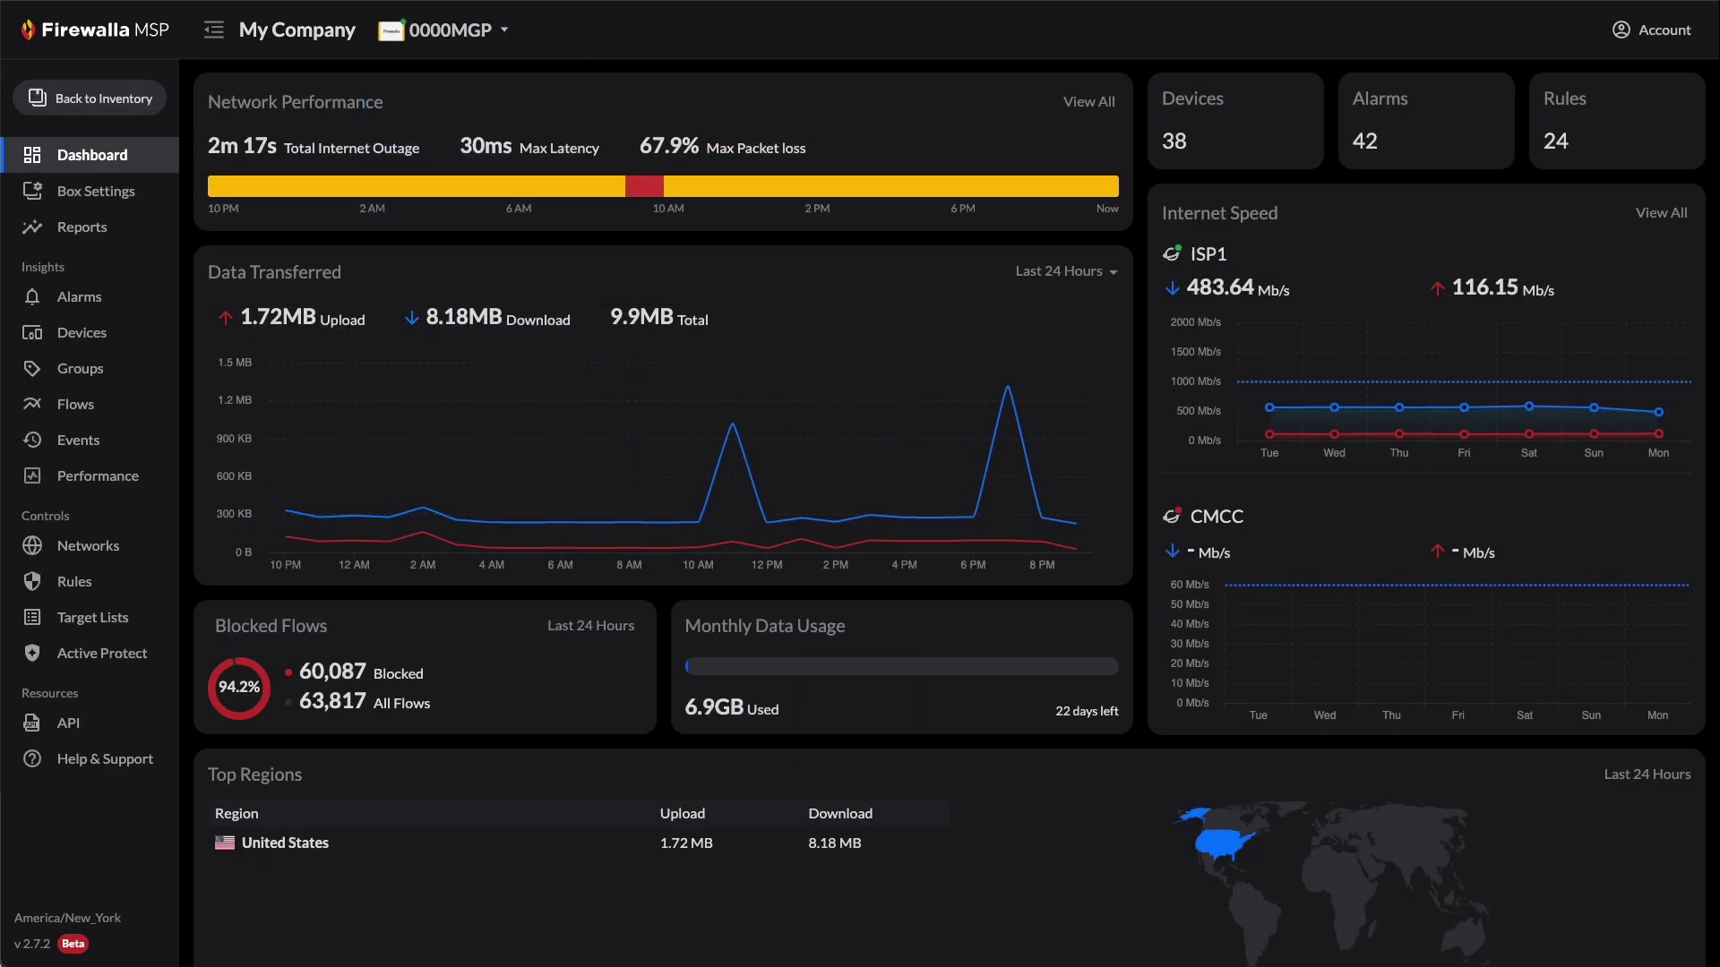
pyautogui.click(85, 545)
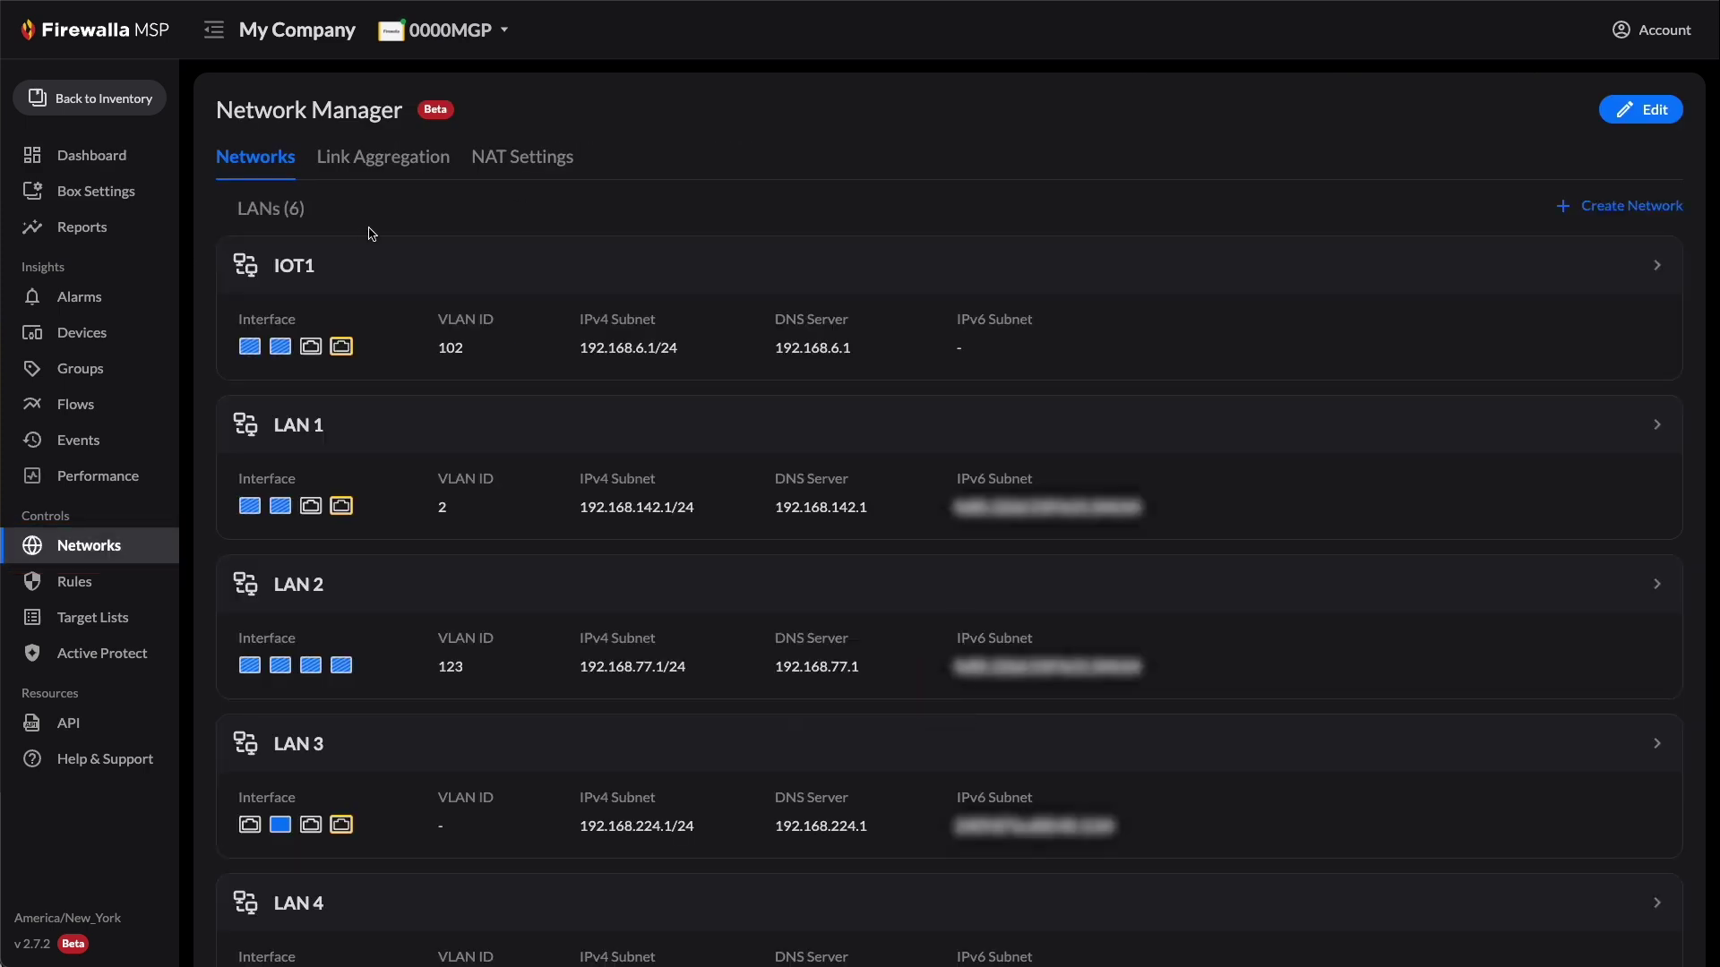
# Edit the IOT1 network, replacing Primary DNS Server 192.168.6.1 with 1.1.1.1
pyautogui.click(1617, 120)
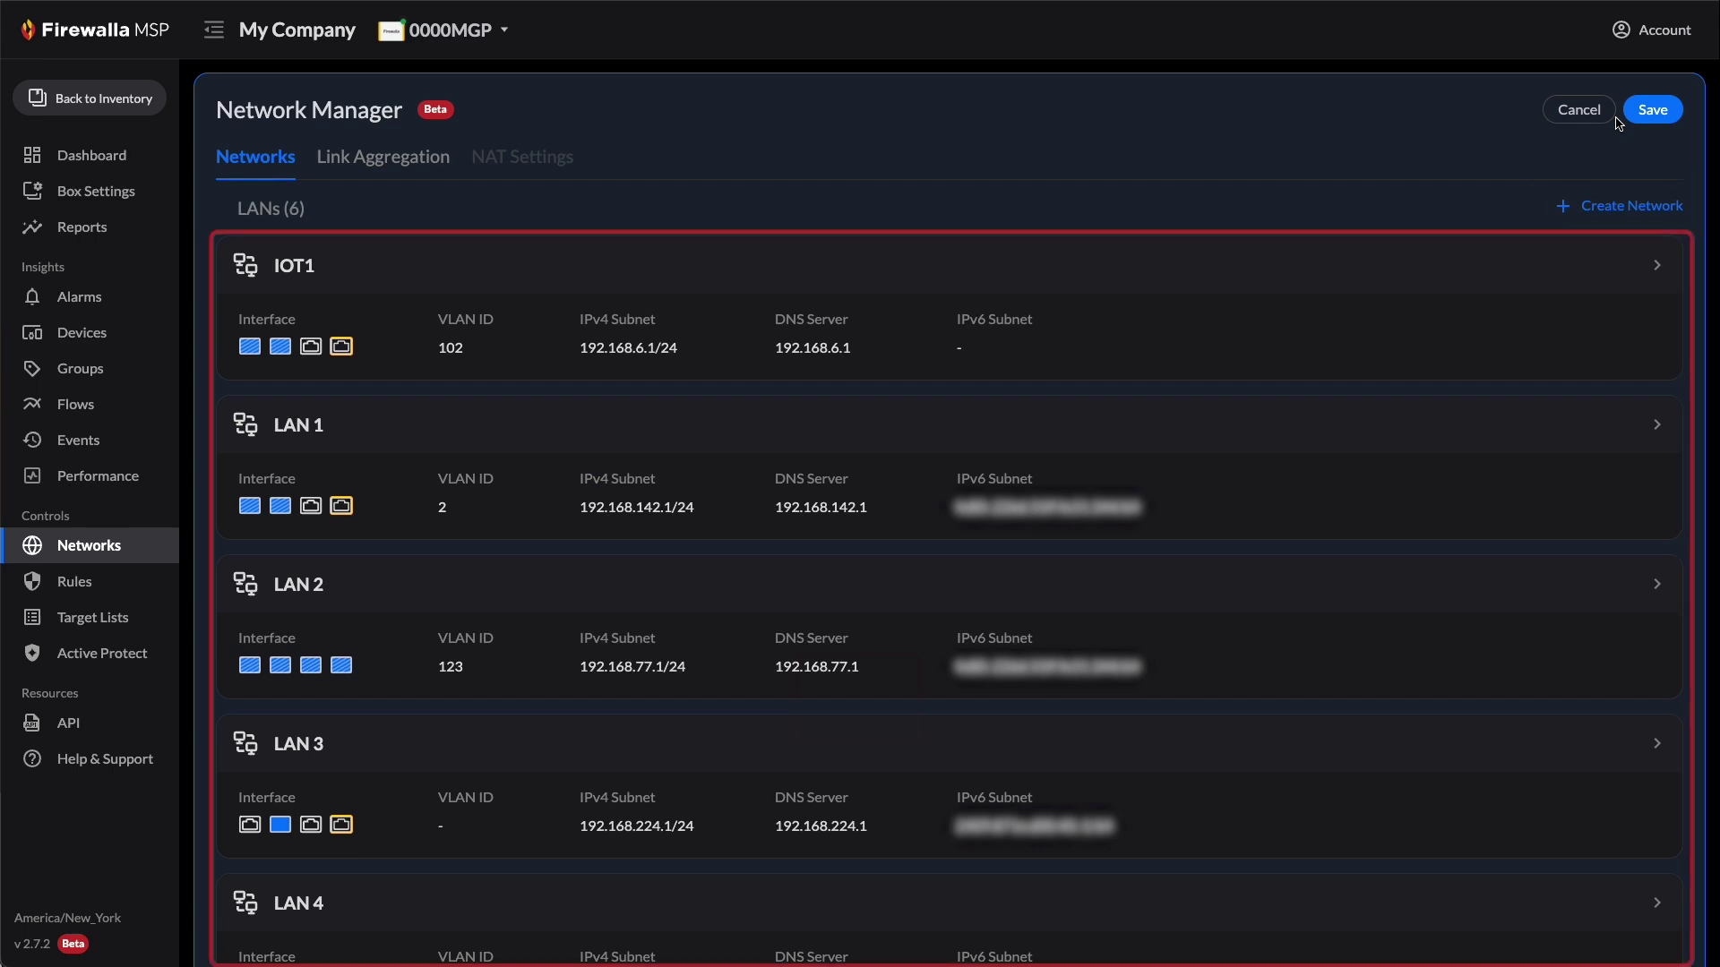
pyautogui.click(467, 268)
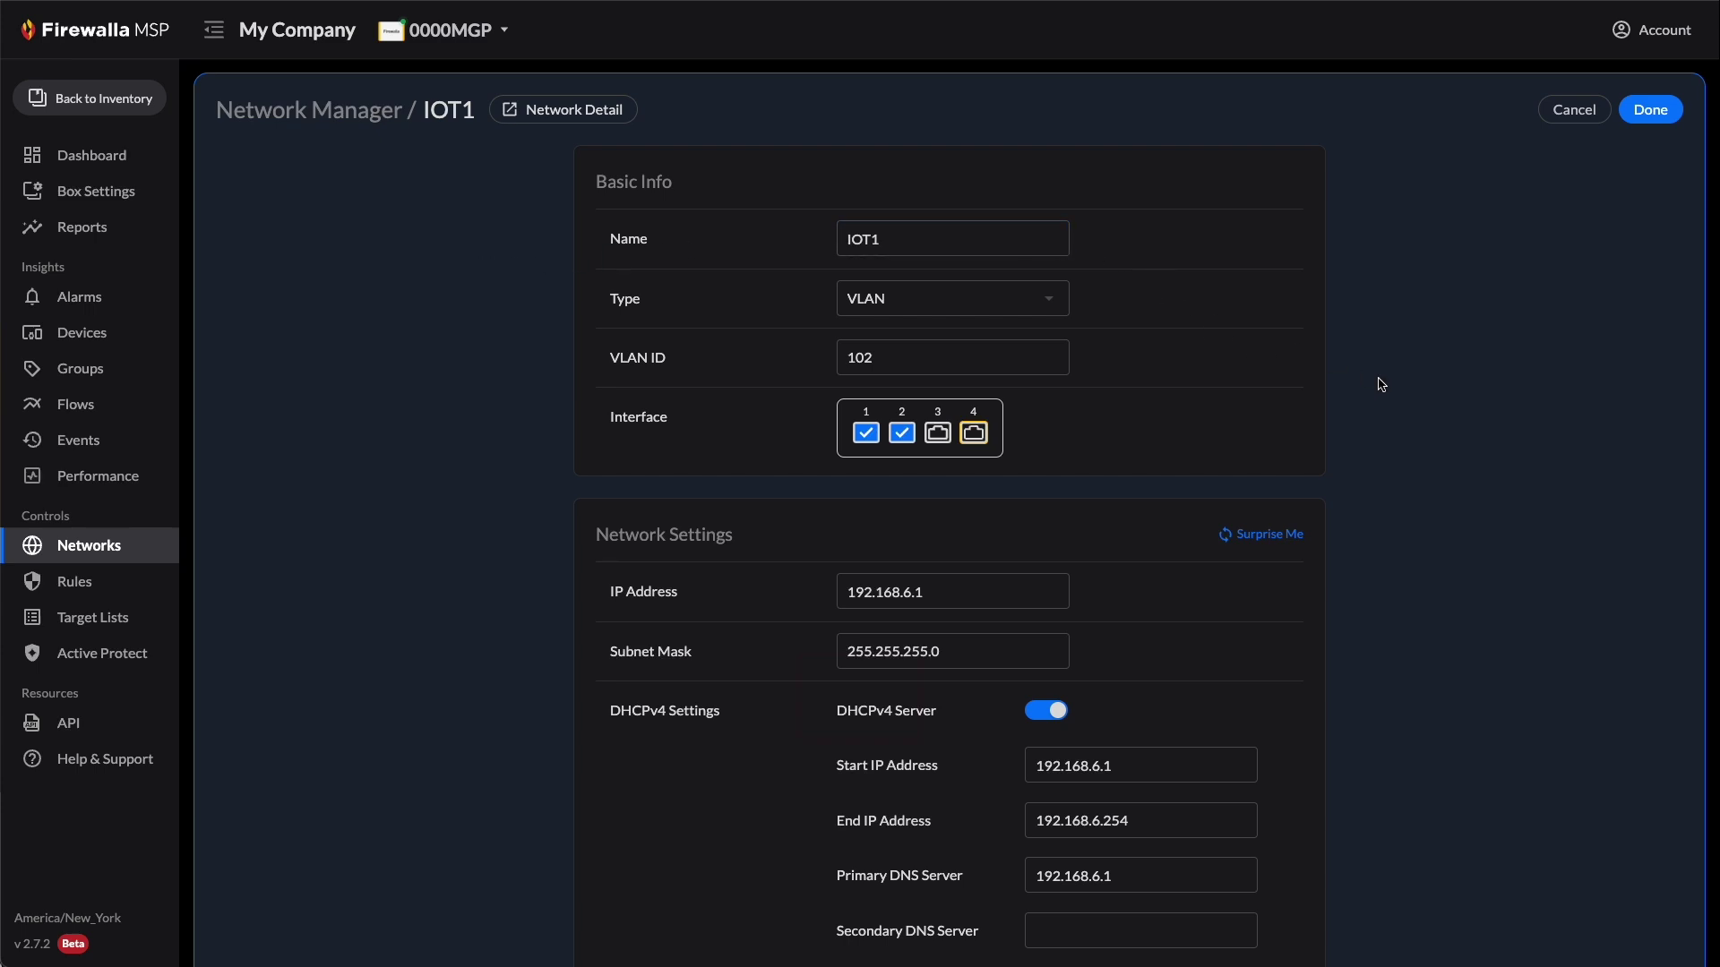
pyautogui.scroll(-8, 1381, 384)
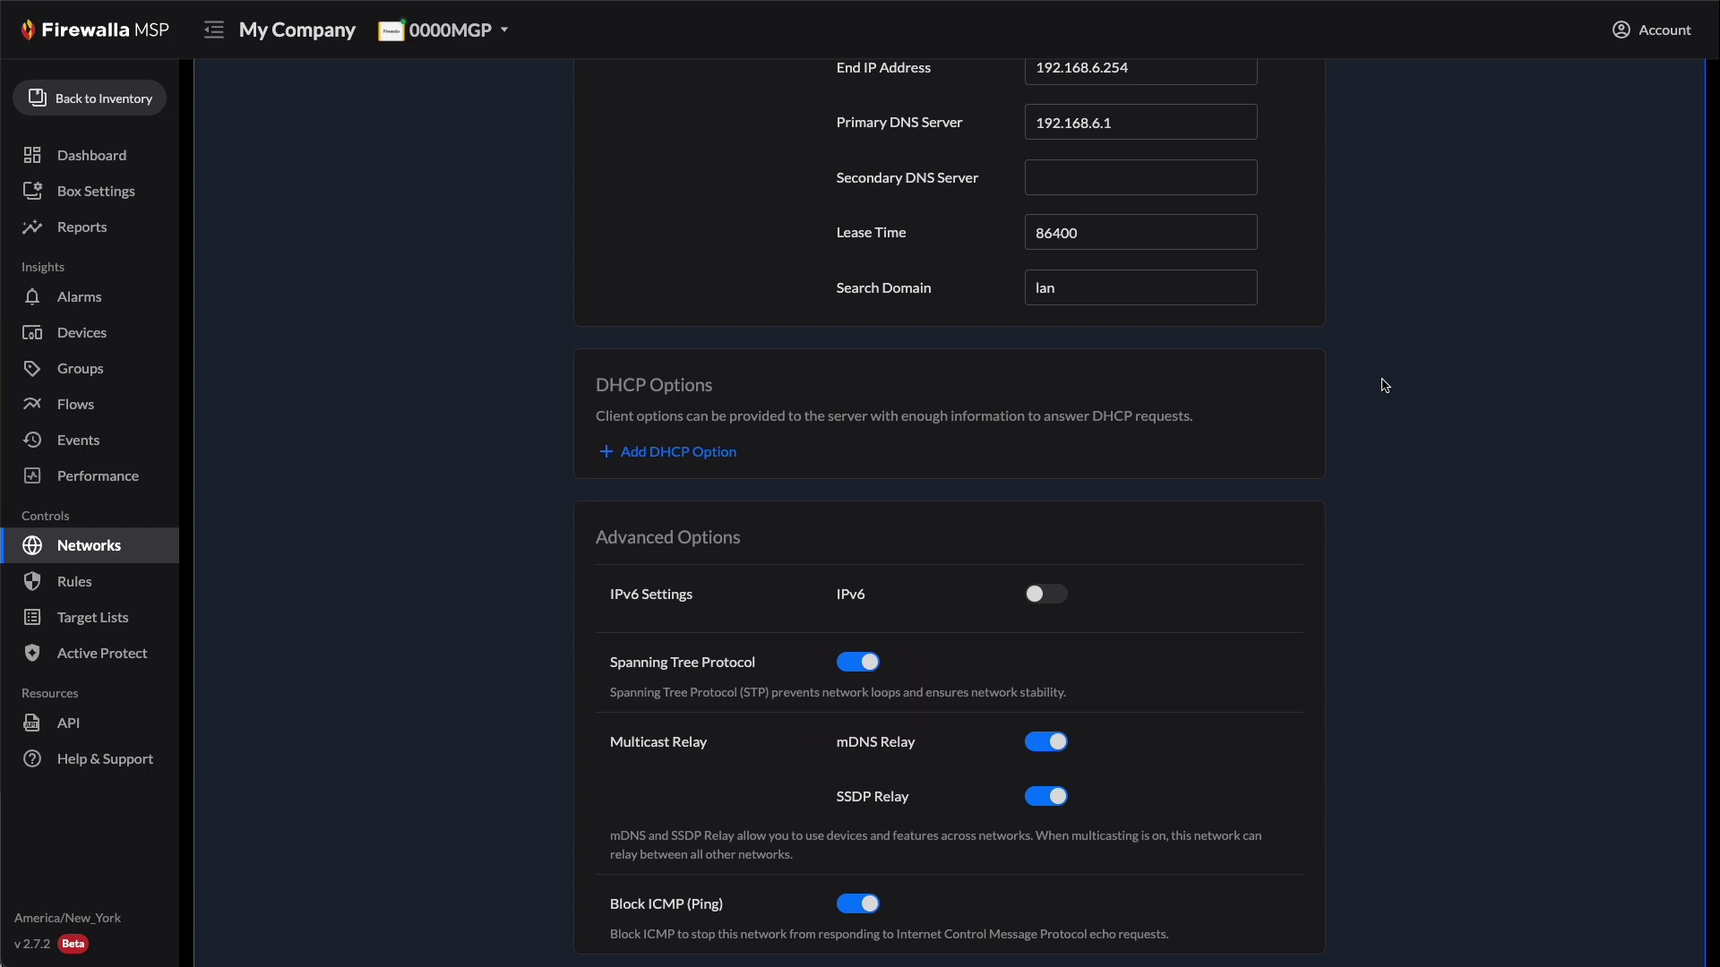
pyautogui.scroll(-1, 1381, 384)
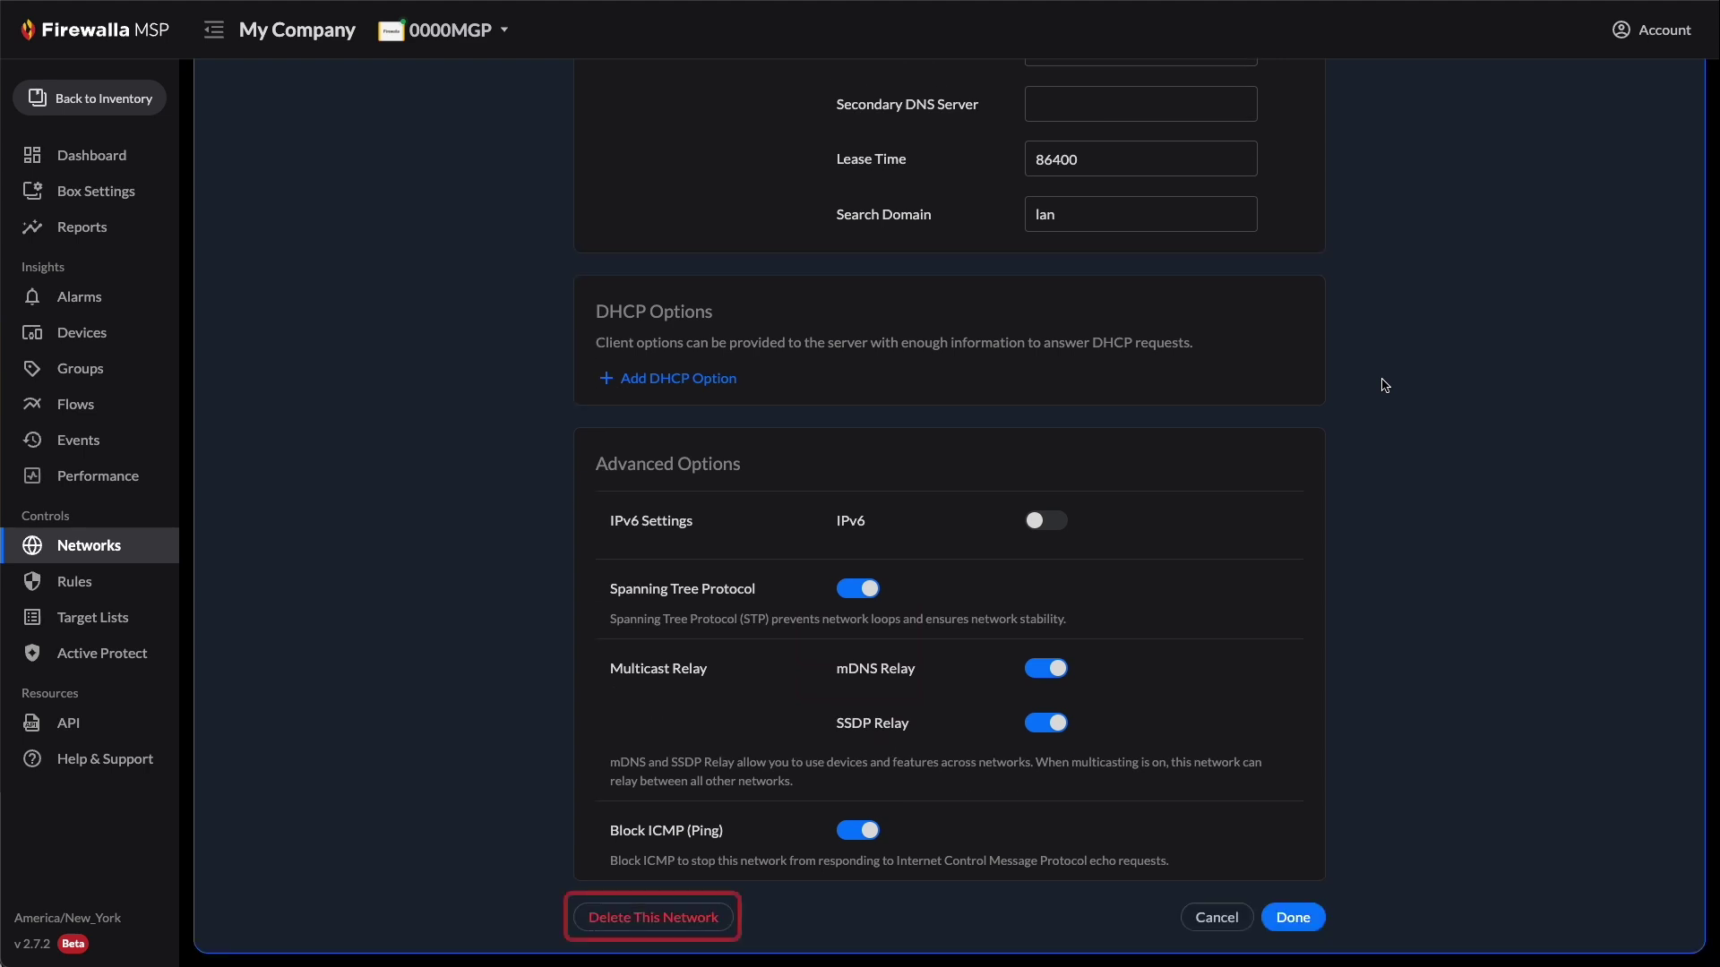
pyautogui.scroll(5, 1381, 384)
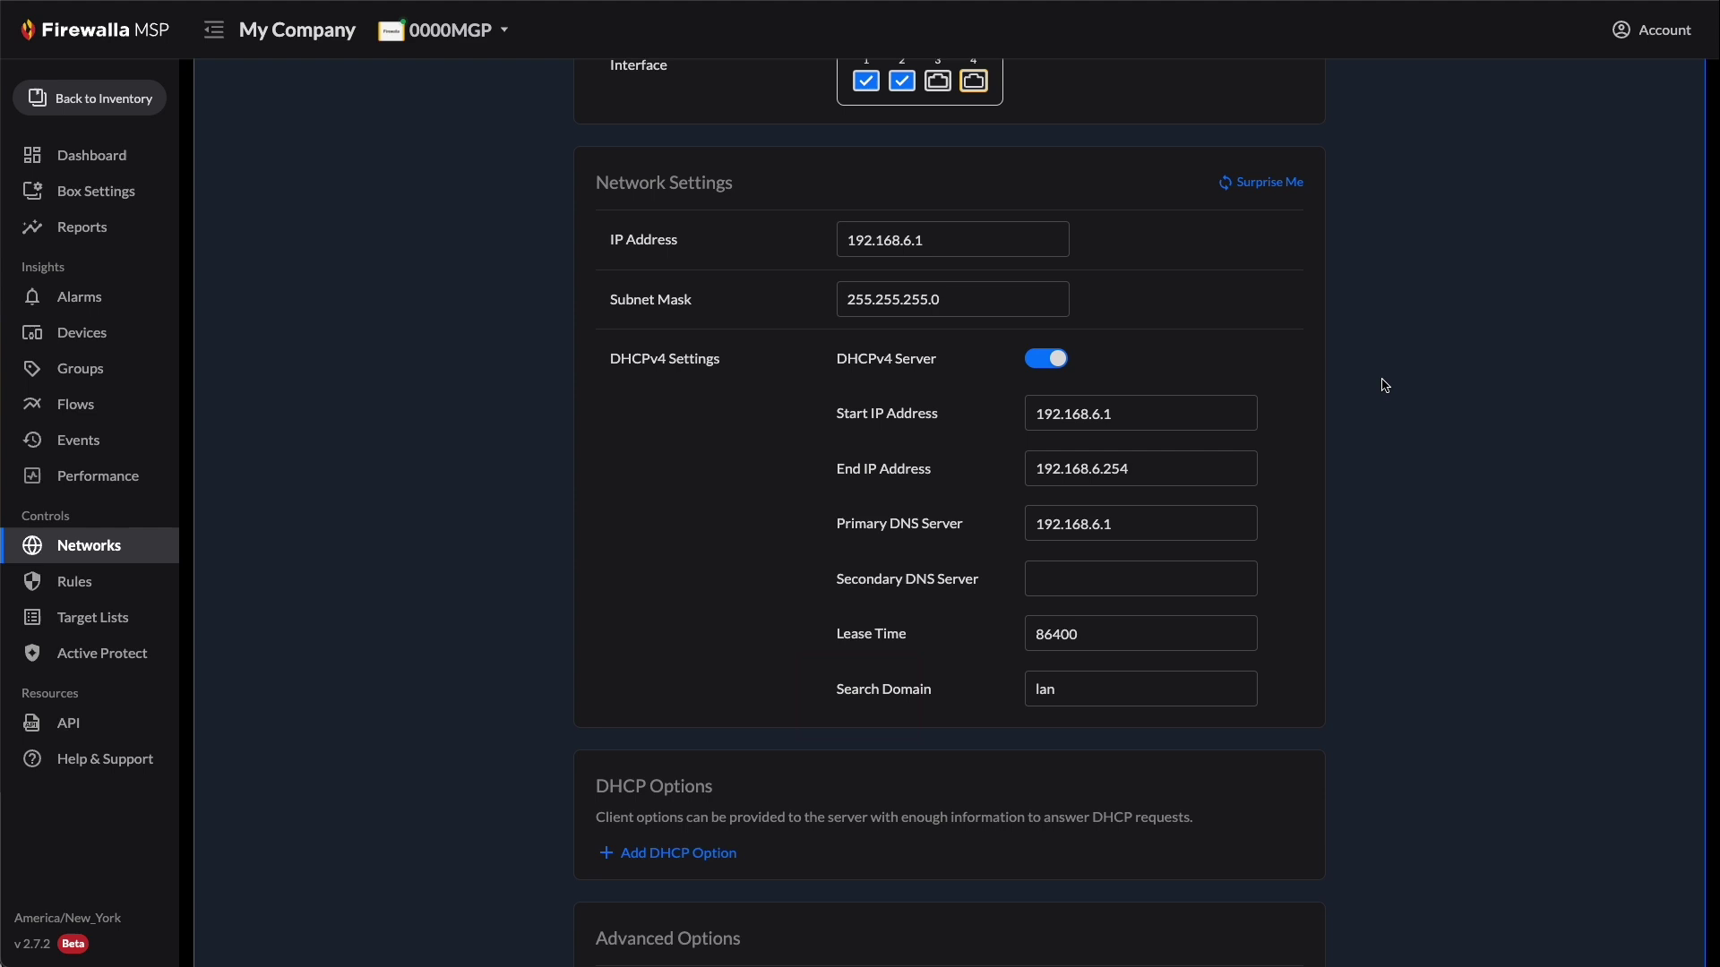
pyautogui.scroll(4, 1385, 385)
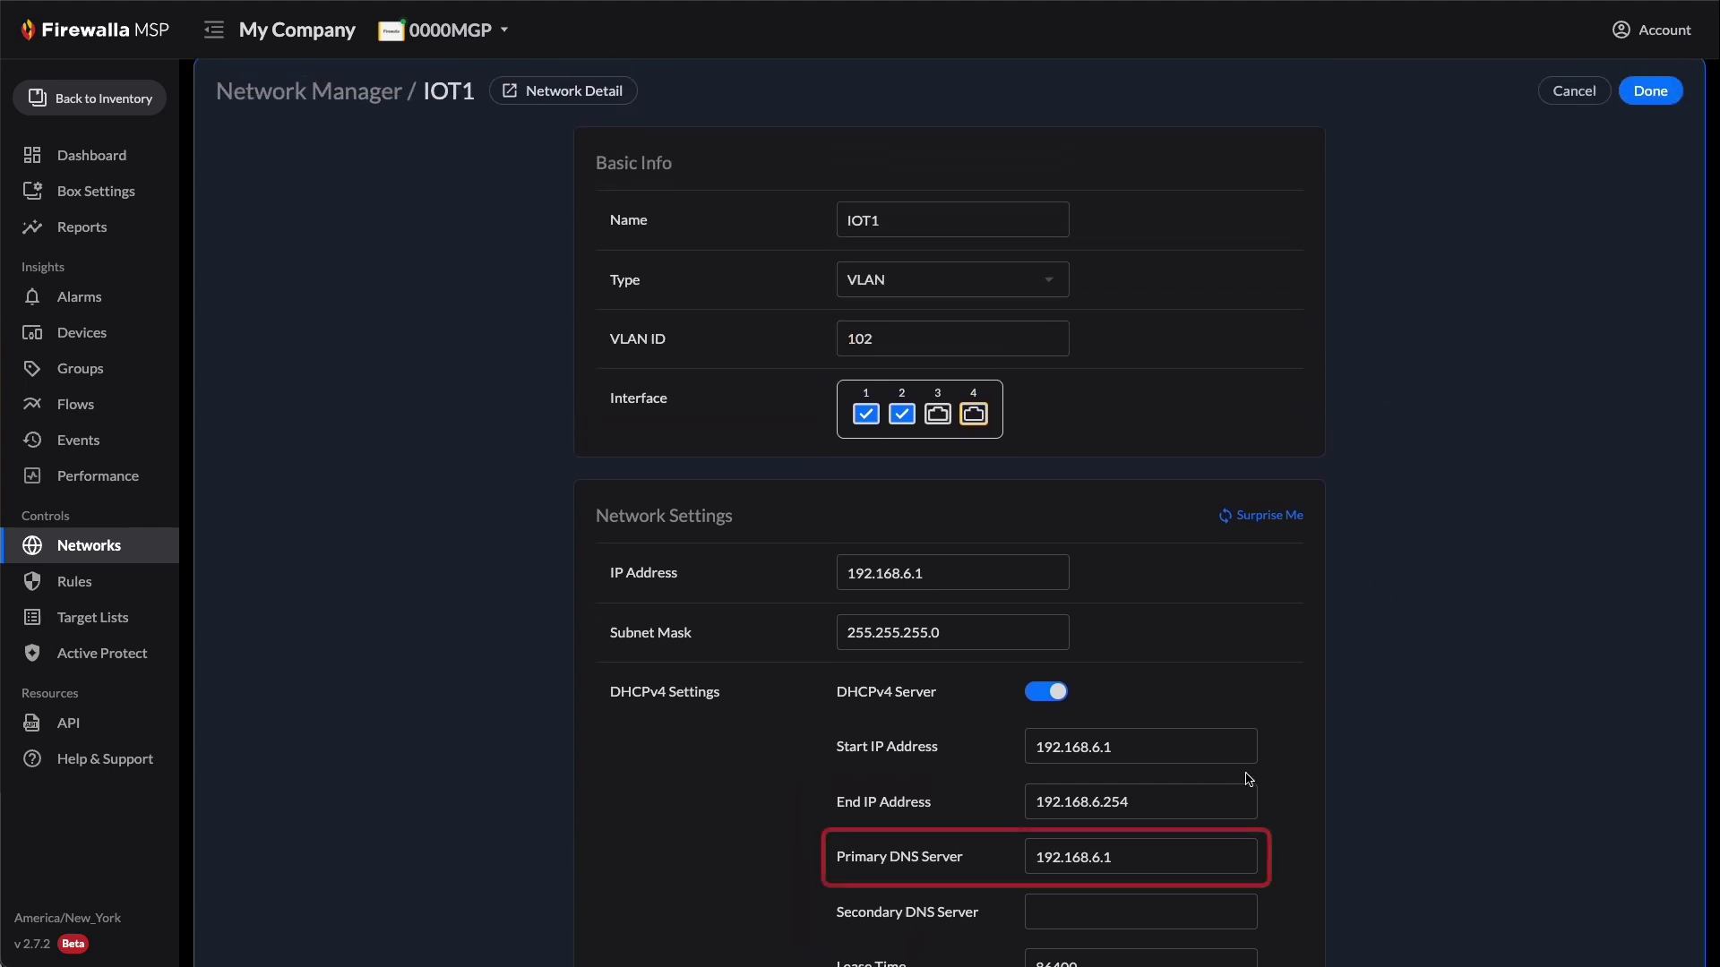
pyautogui.click(1123, 857)
pyautogui.moveTo(1139, 858); pyautogui.dragTo(992, 862)
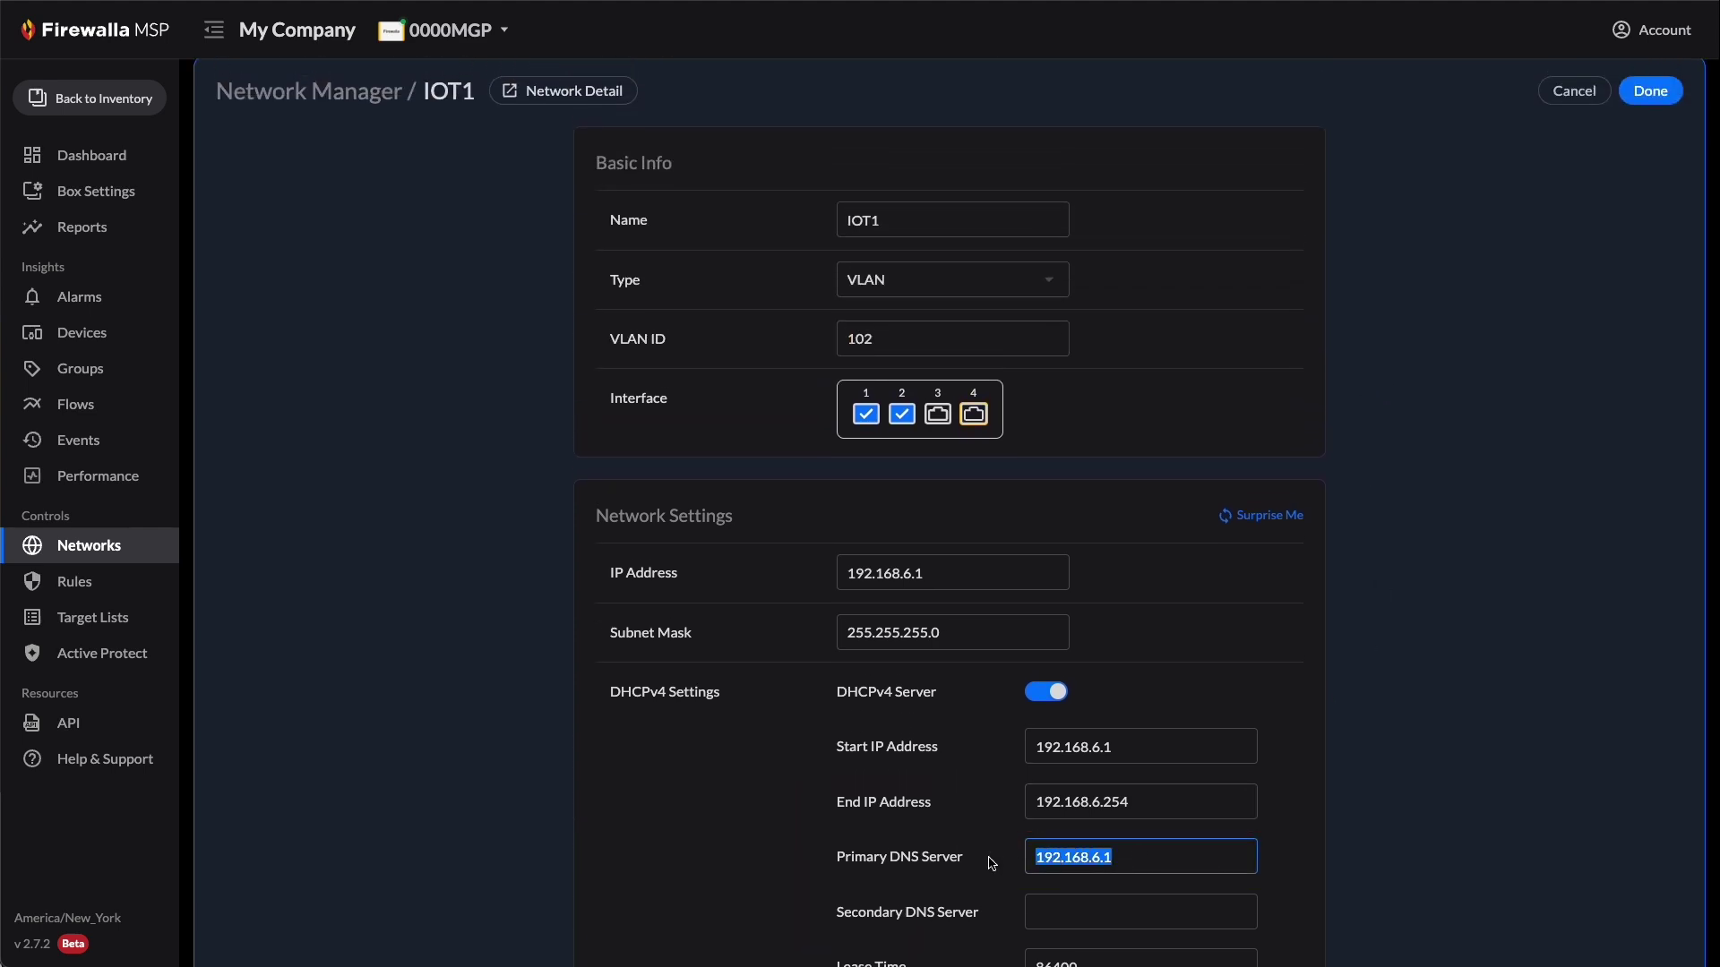
pyautogui.write('1.1.1.1')
pyautogui.scroll(1, 1293, 564)
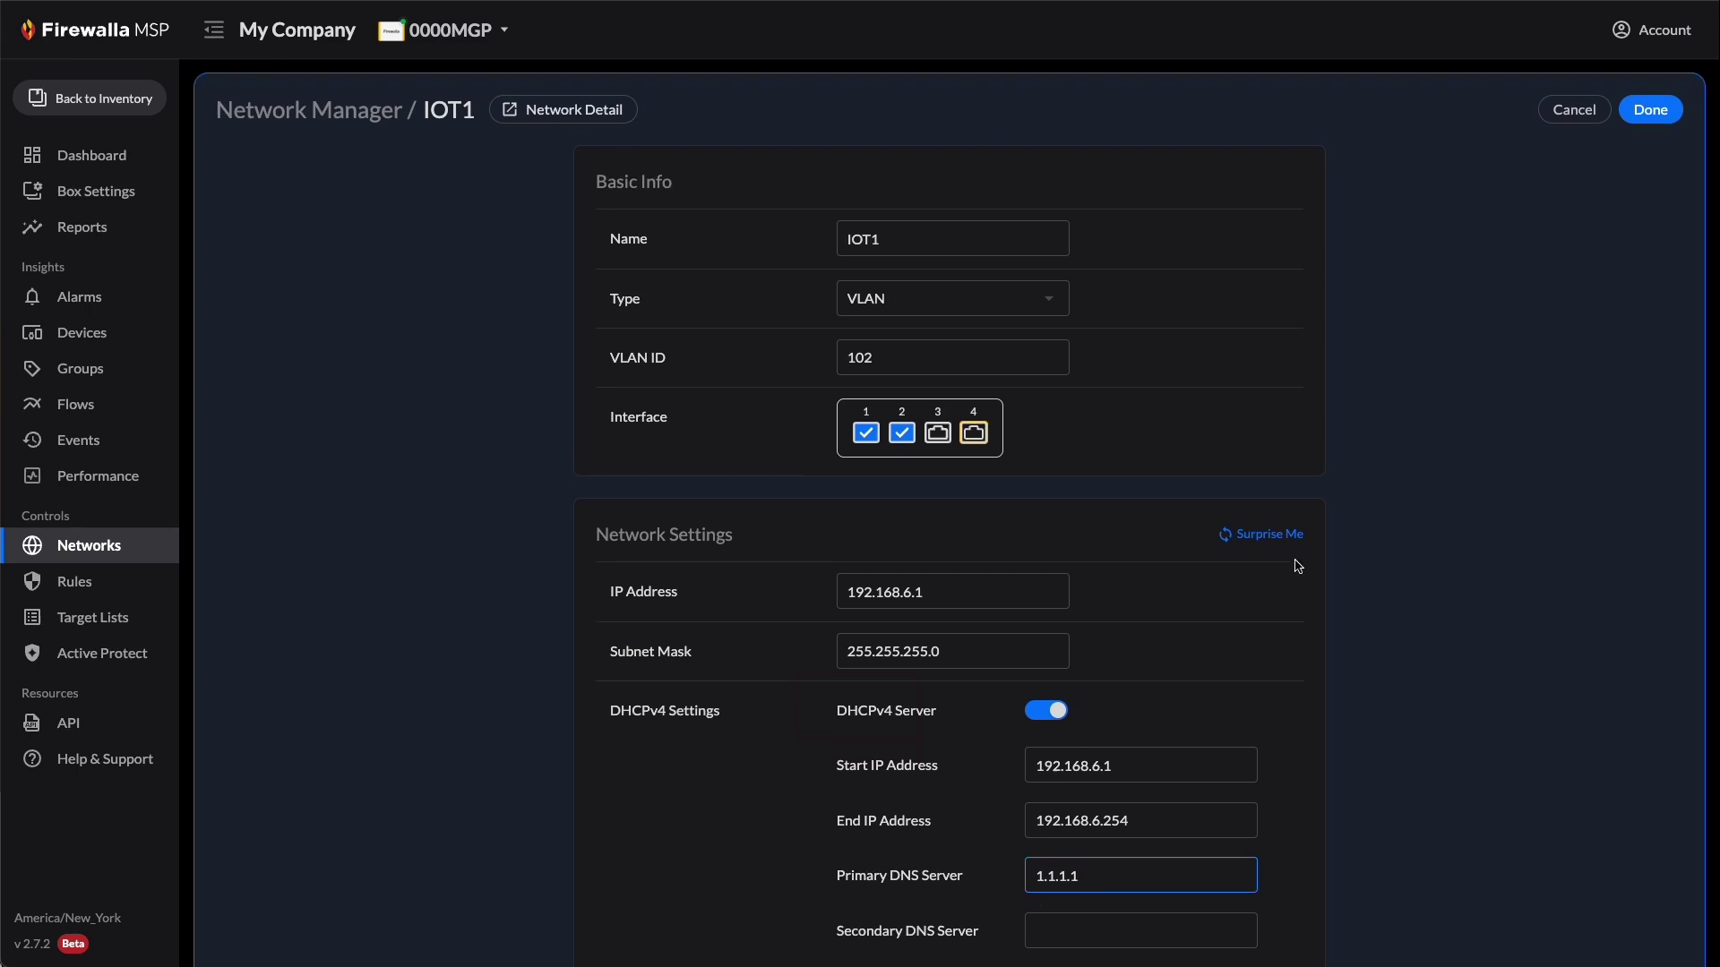
# Save the IOT1 DNS change and put the empty Link Aggregation settings into edit mode
pyautogui.click(1647, 108)
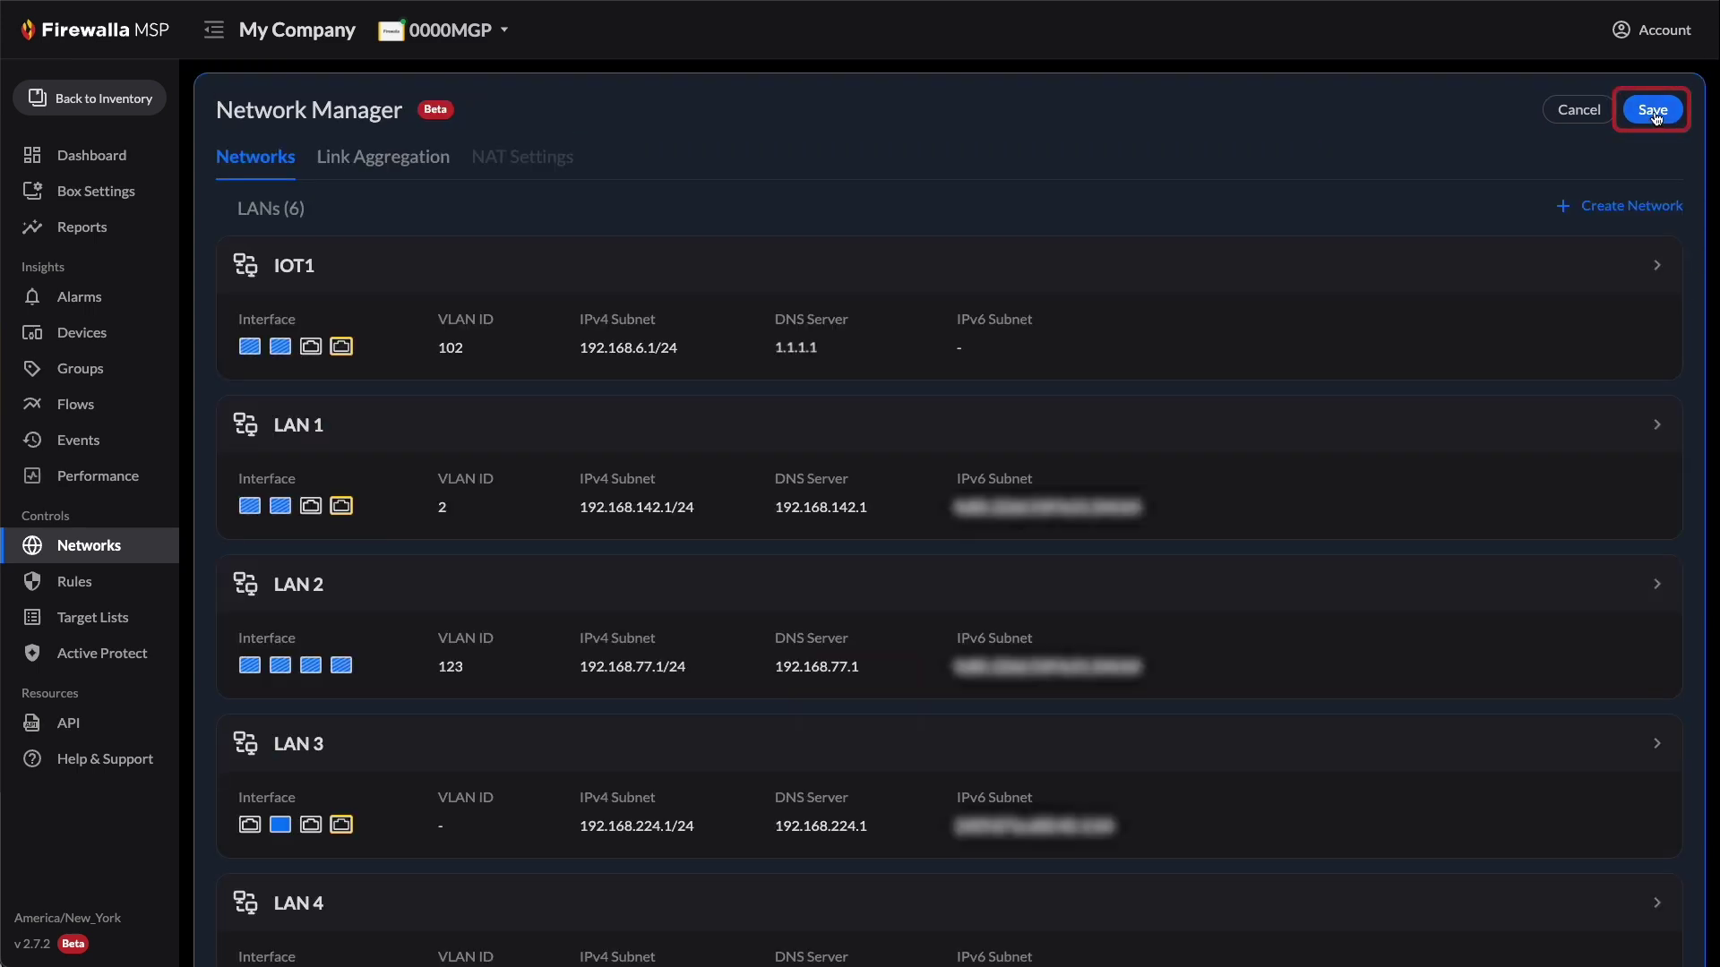
pyautogui.click(1654, 113)
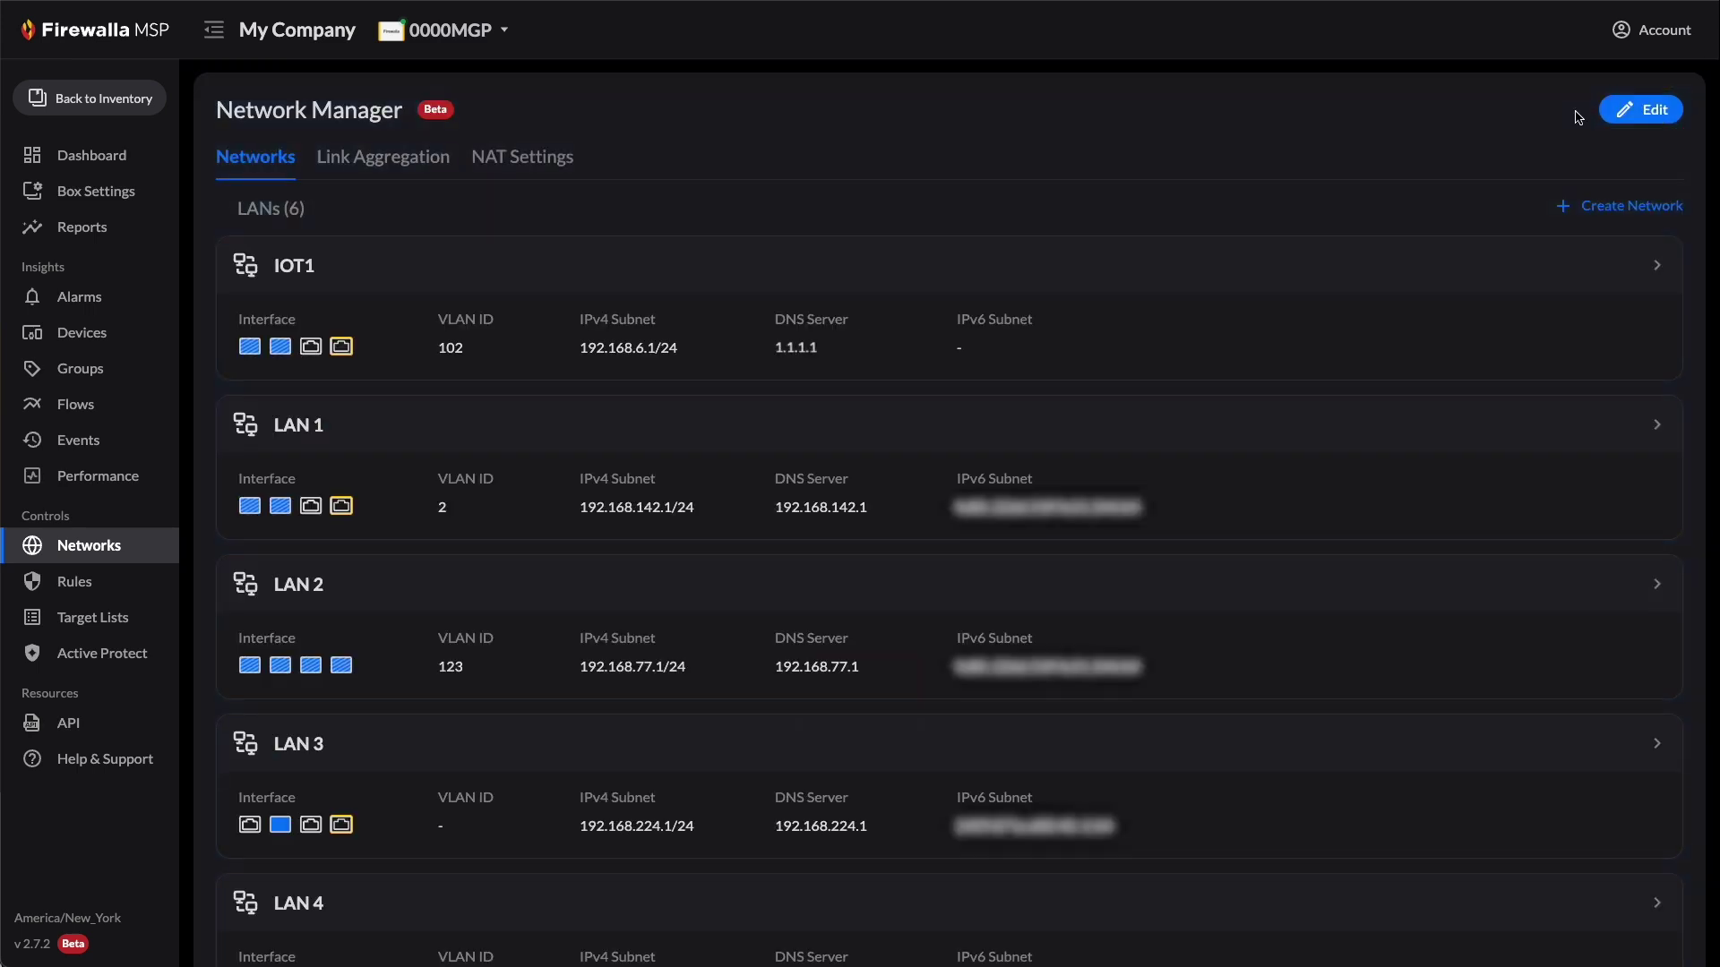
pyautogui.click(382, 168)
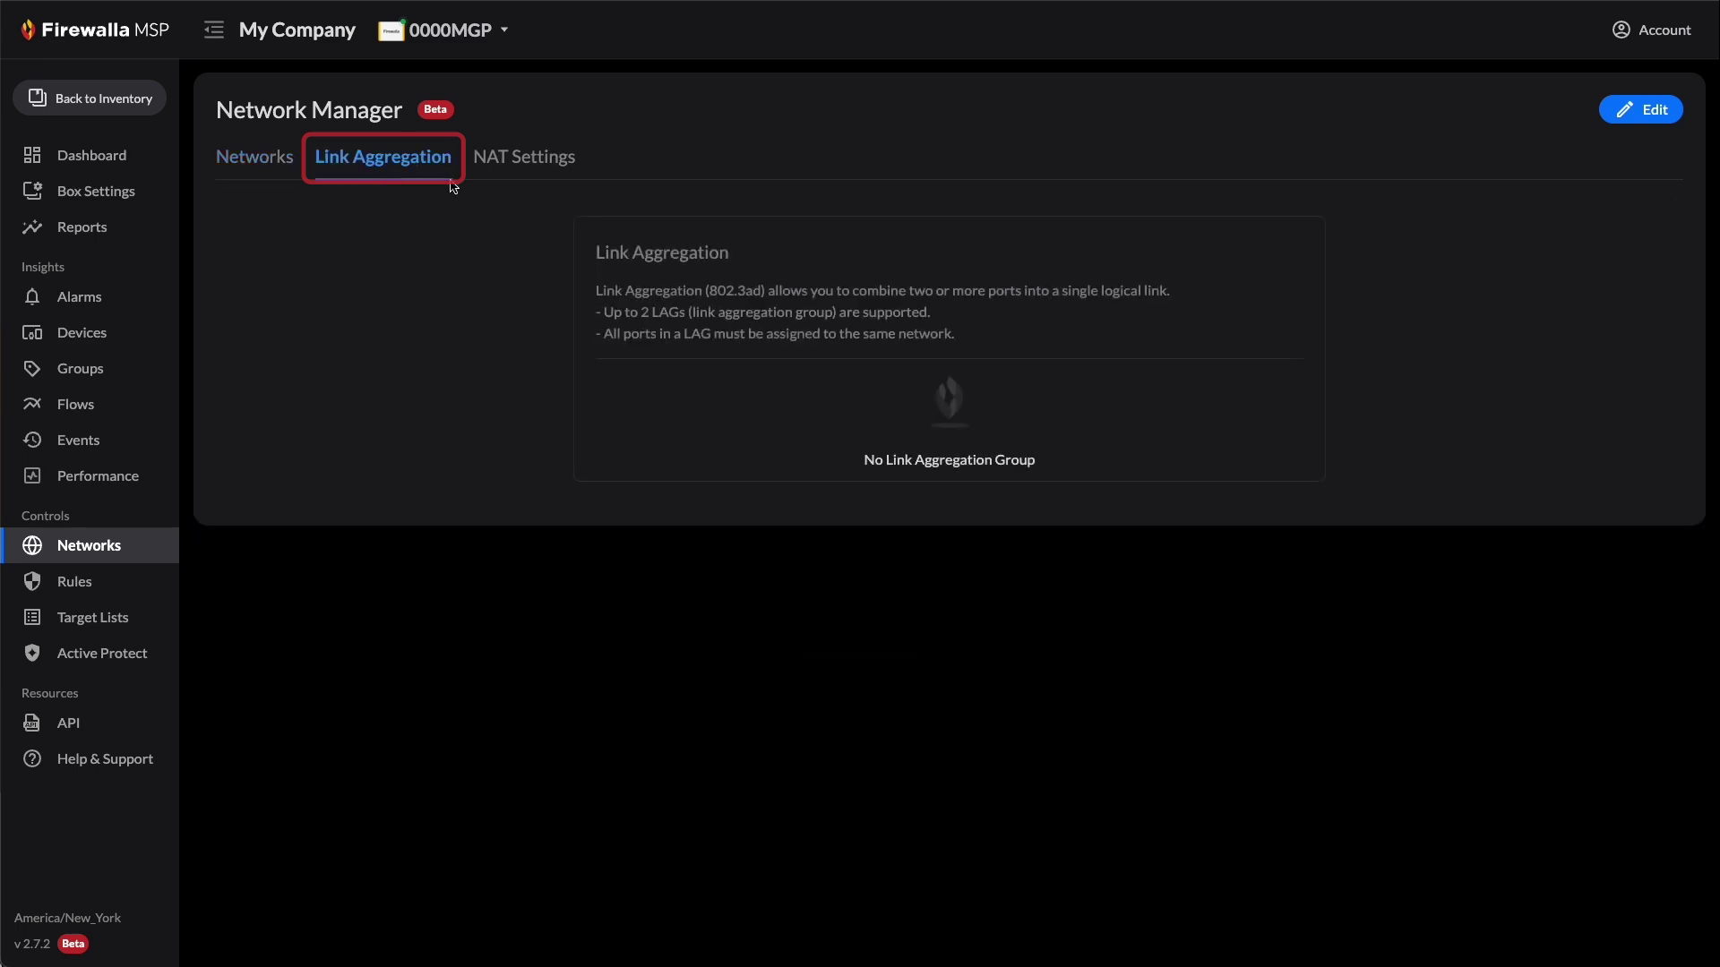
pyautogui.click(1623, 119)
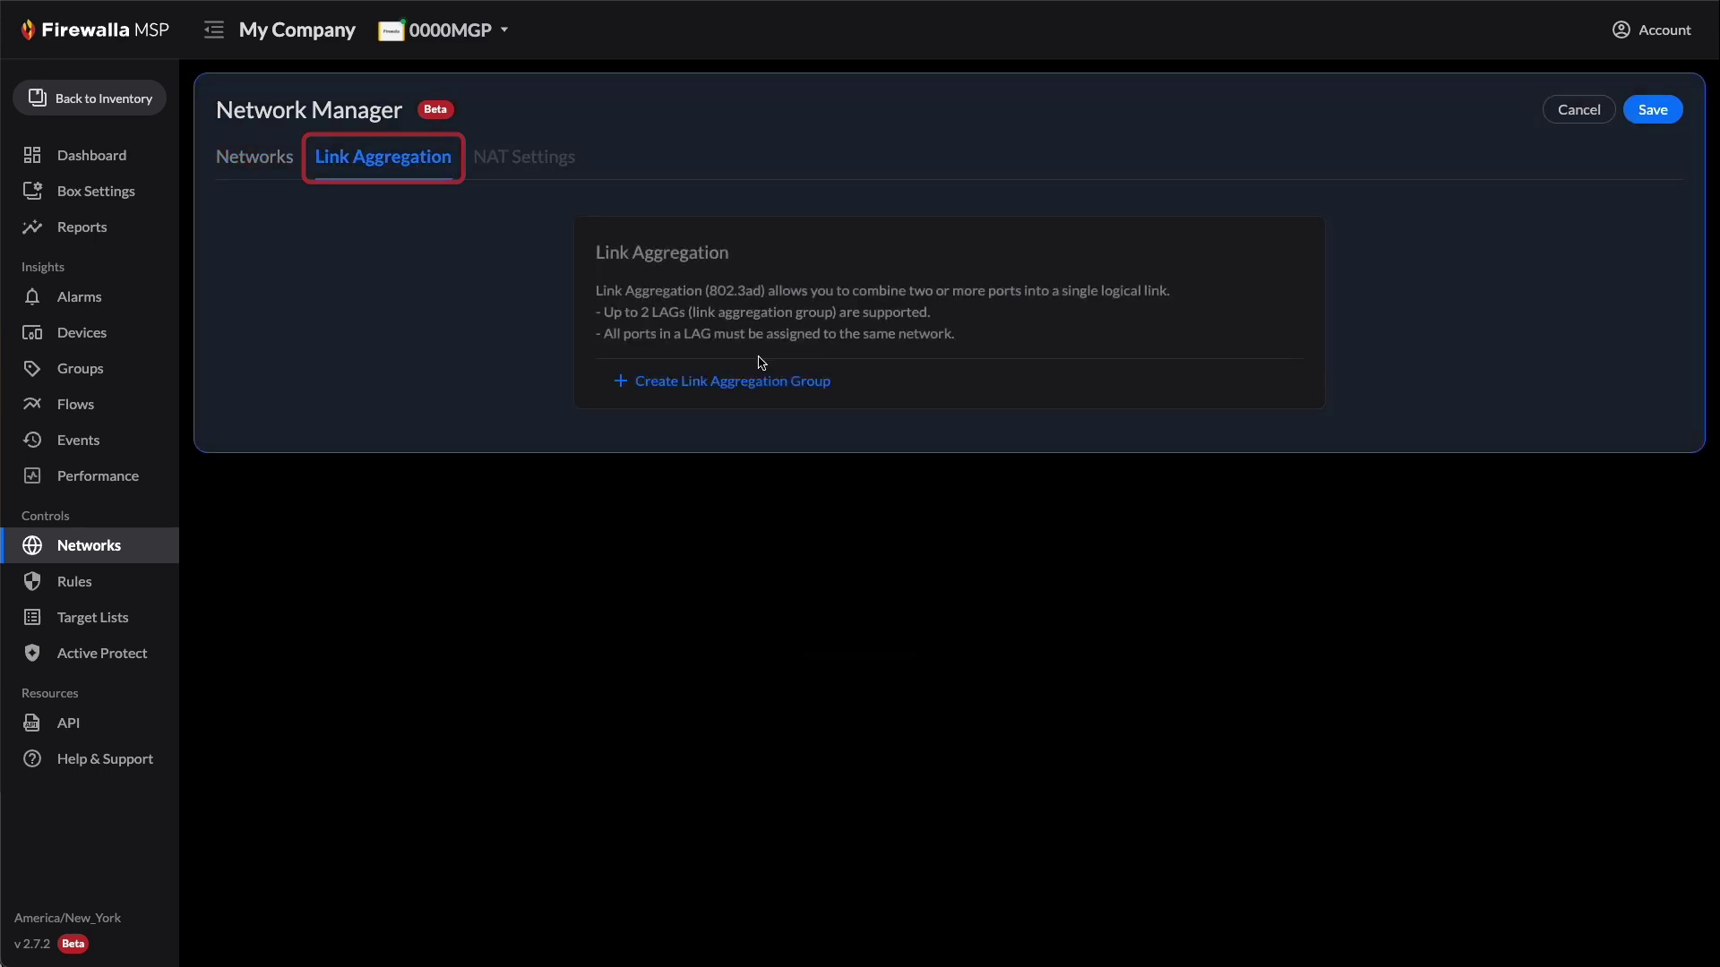
# Cancel the link aggregation edit and scroll NAT Settings down to the Port Forwarding table
pyautogui.click(1571, 121)
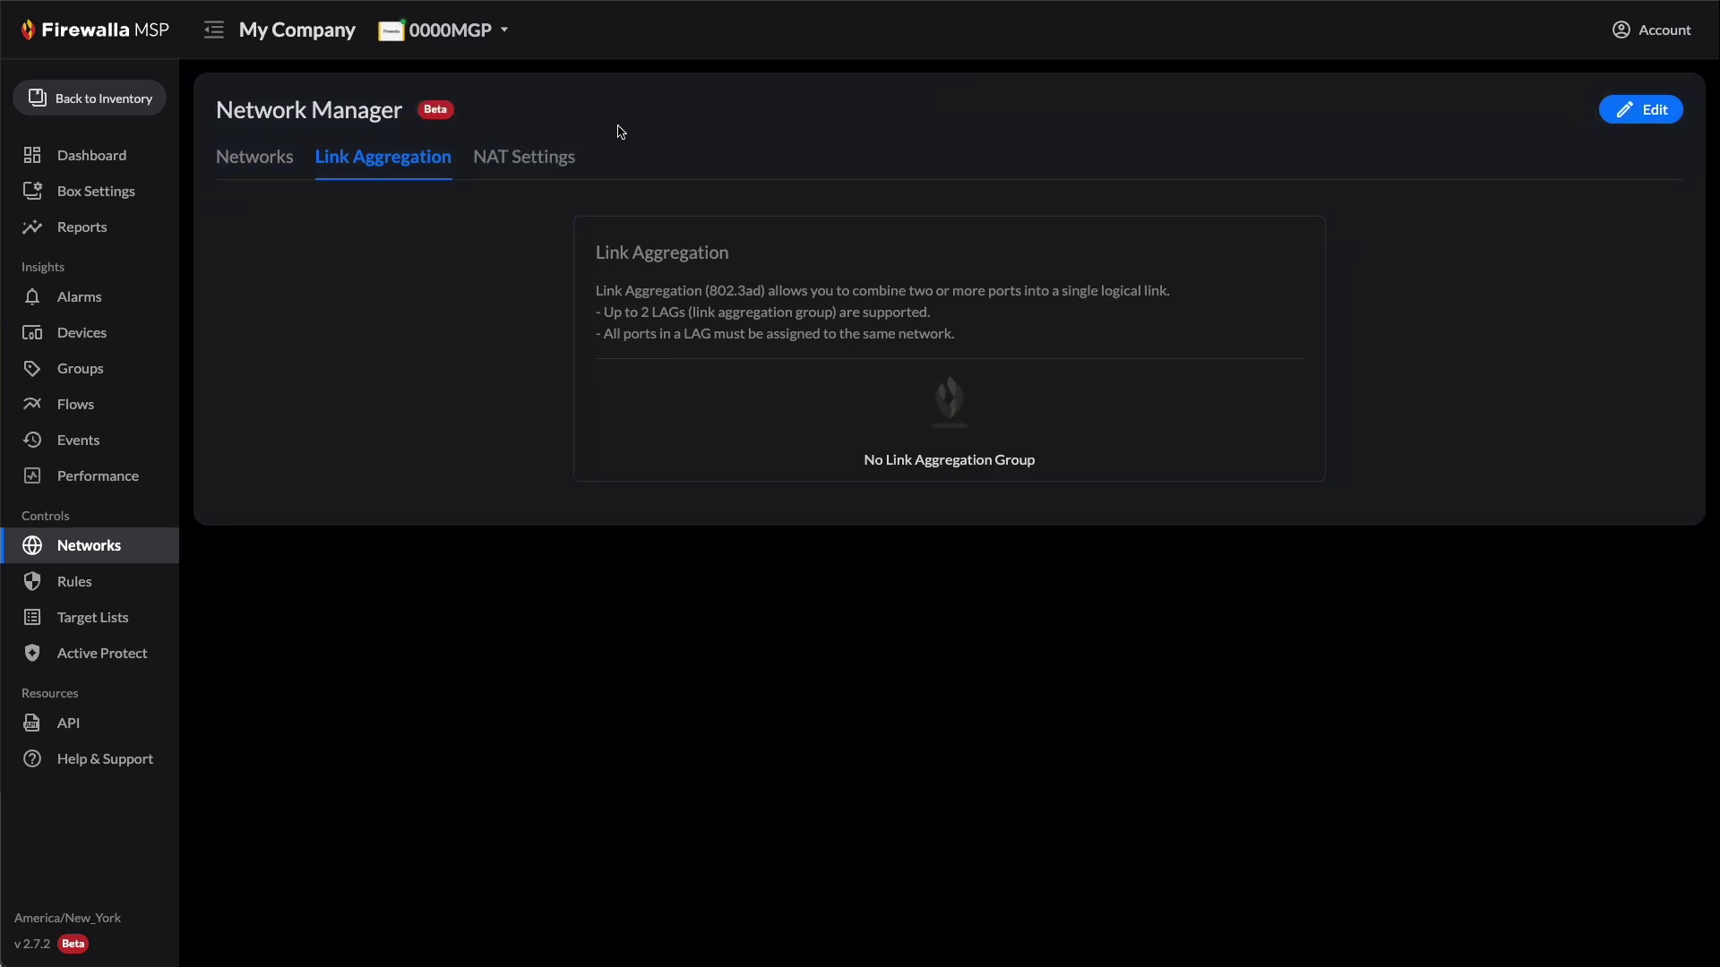
pyautogui.click(552, 172)
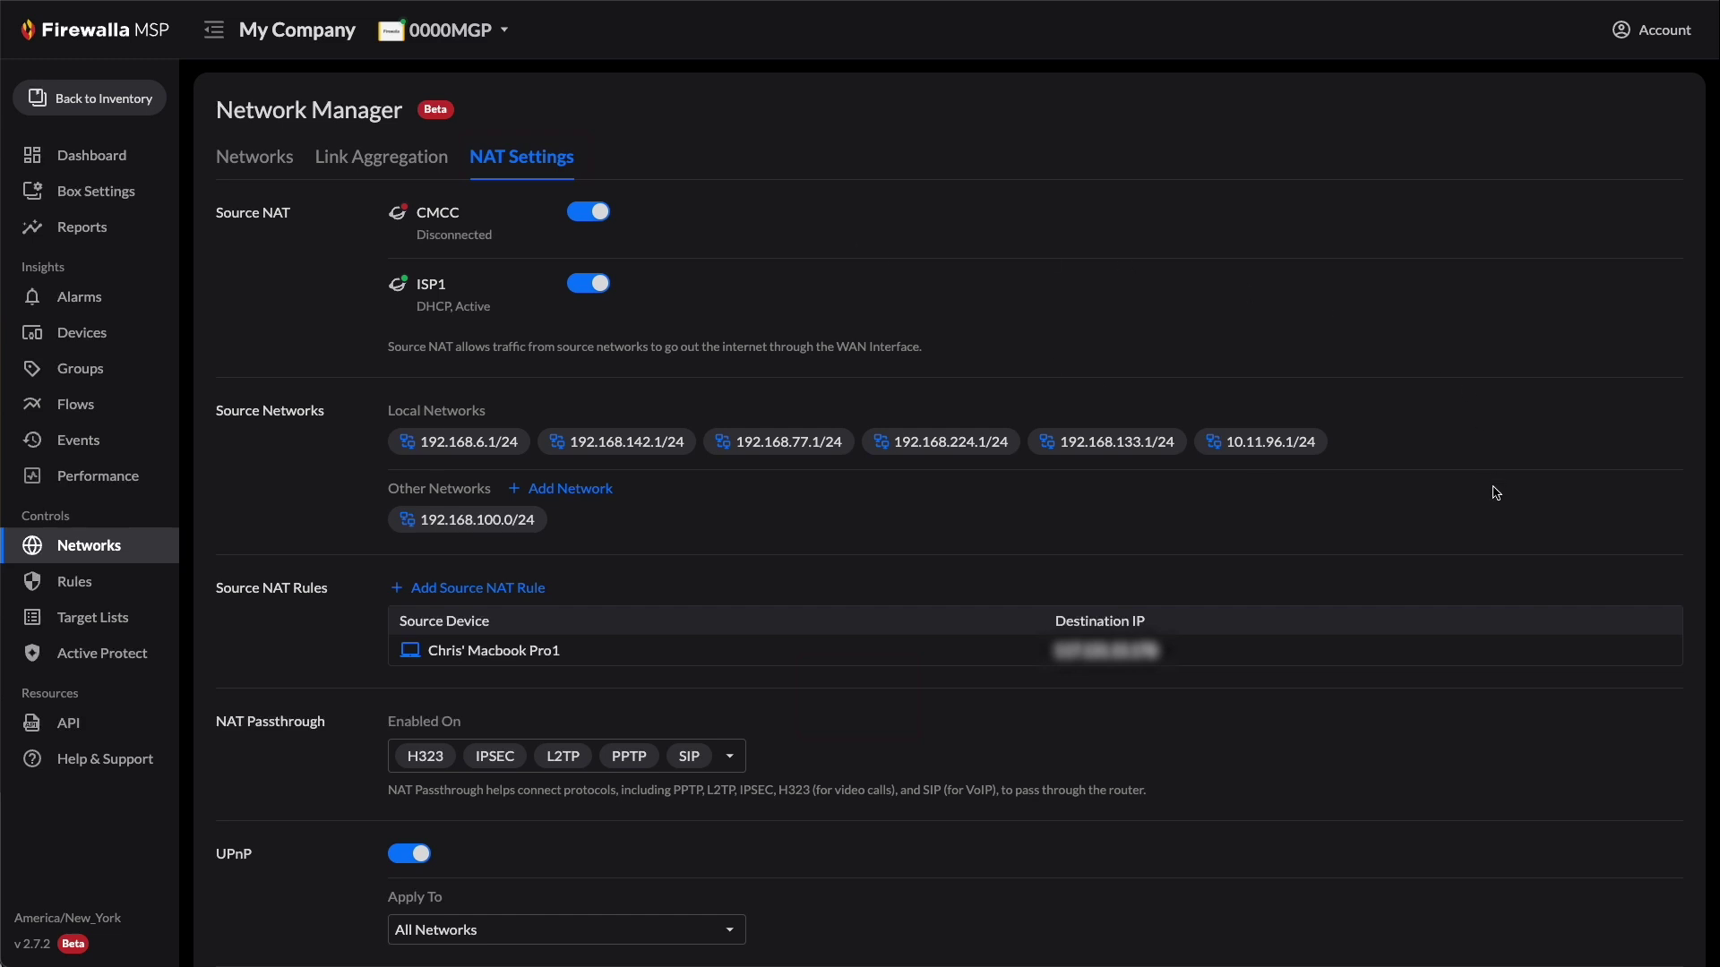
pyautogui.scroll(-5, 1496, 493)
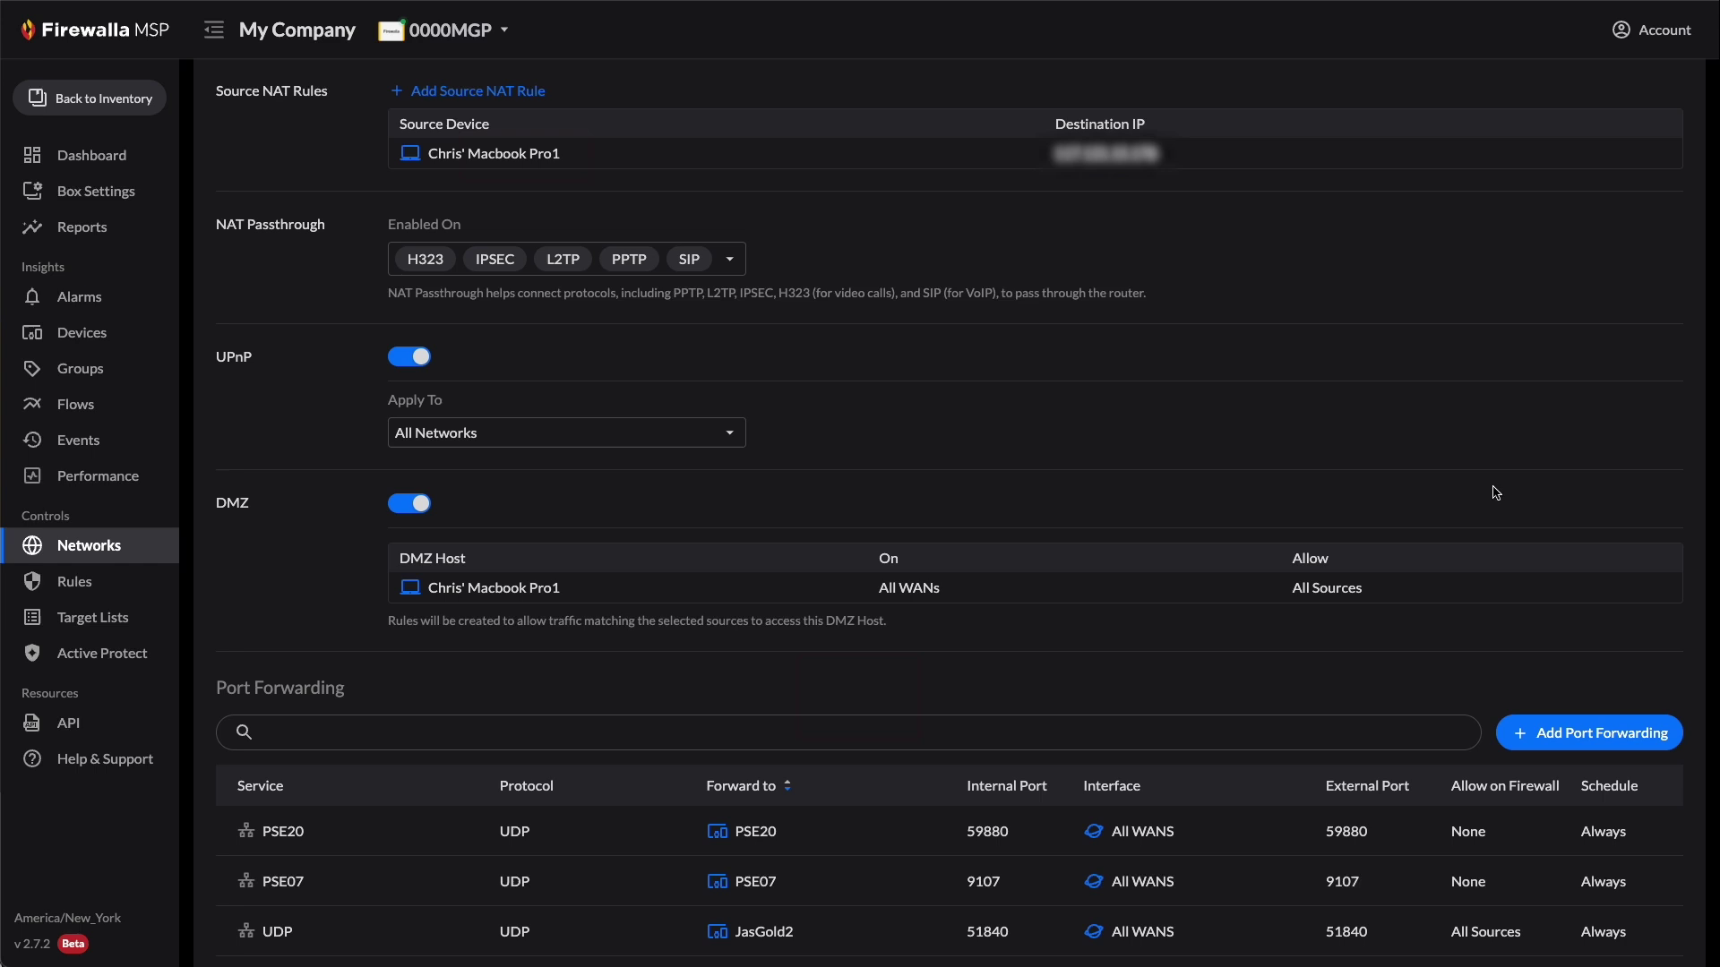
# Open an empty New Port Forwarding form with Protocol defaulting to TCP
pyautogui.click(1558, 737)
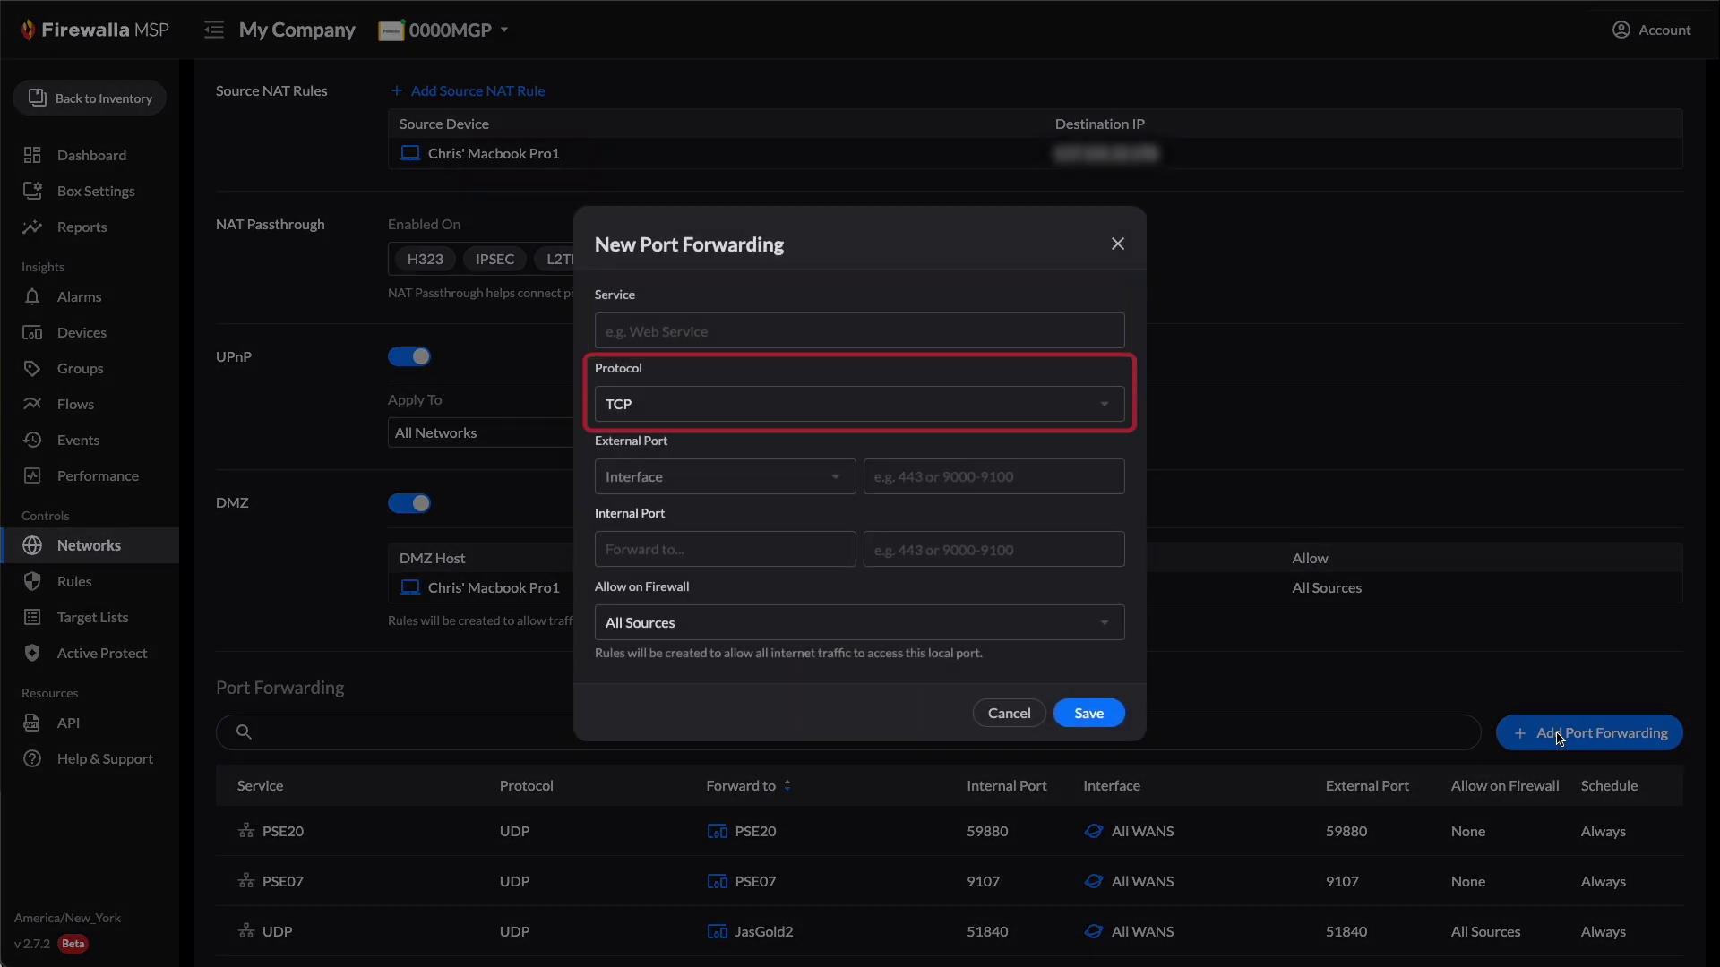